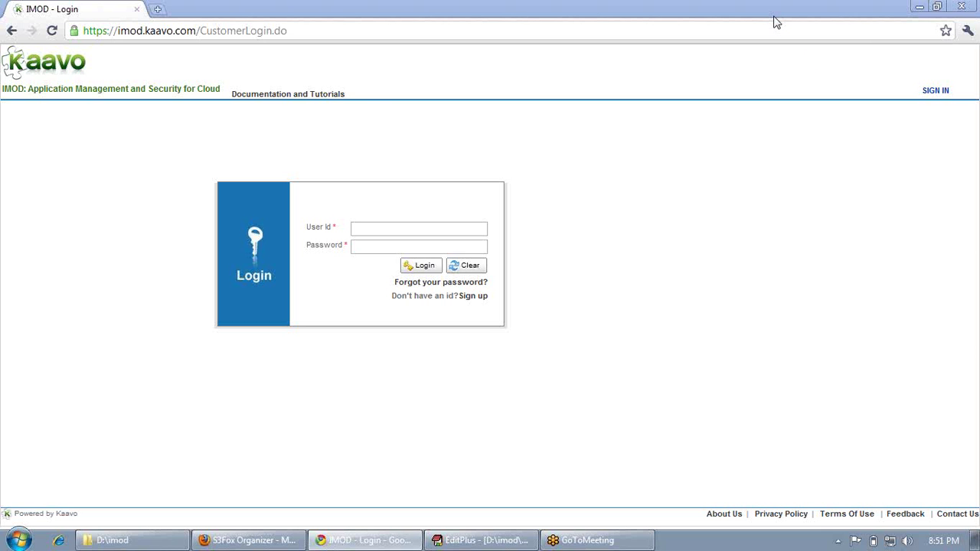
Step: Sign in to Kaavo IMOD with the account's user name and password
click(380, 227)
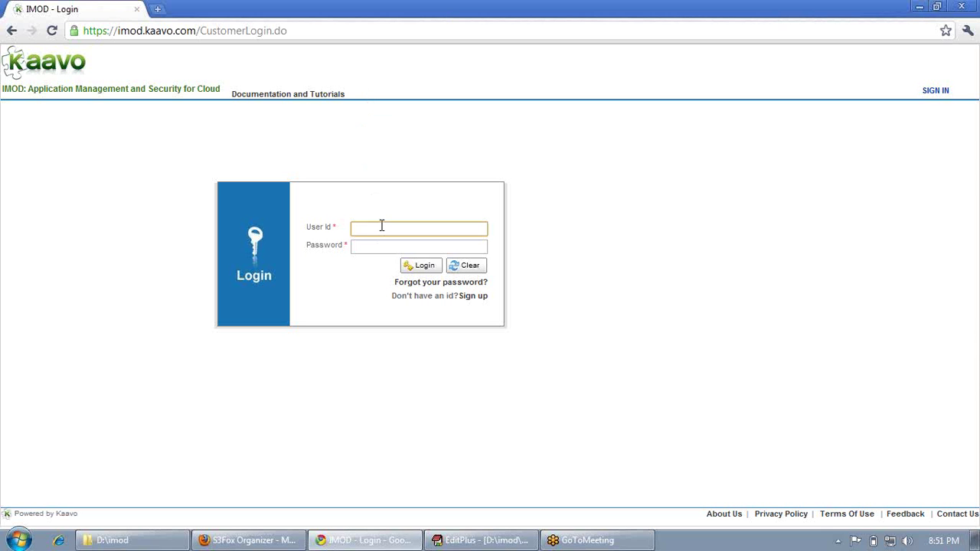
text(sukant)
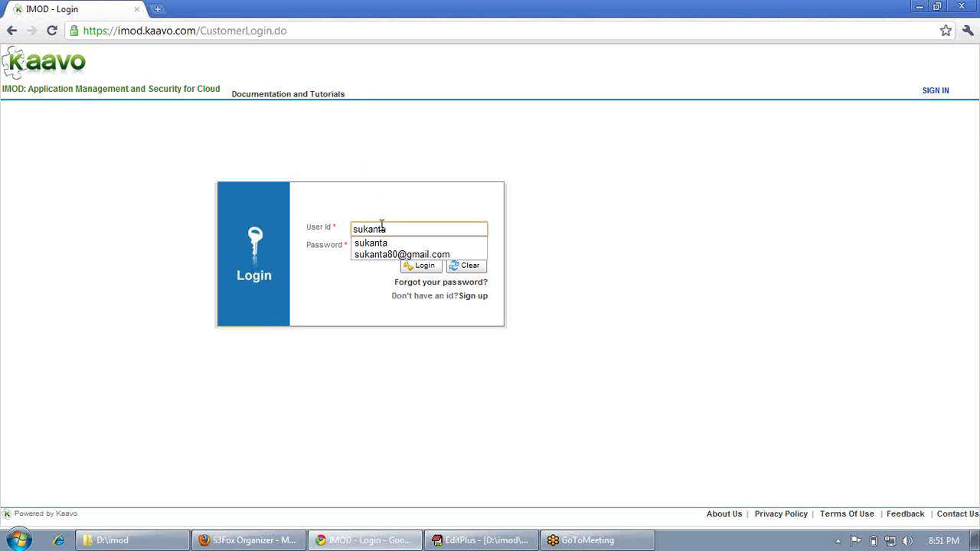
text(a)
key(Tab)
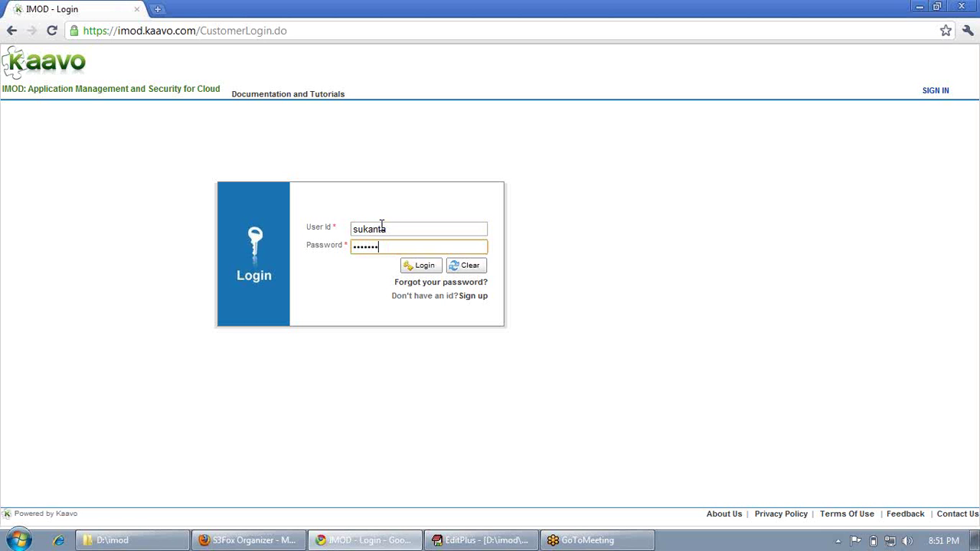
click(418, 266)
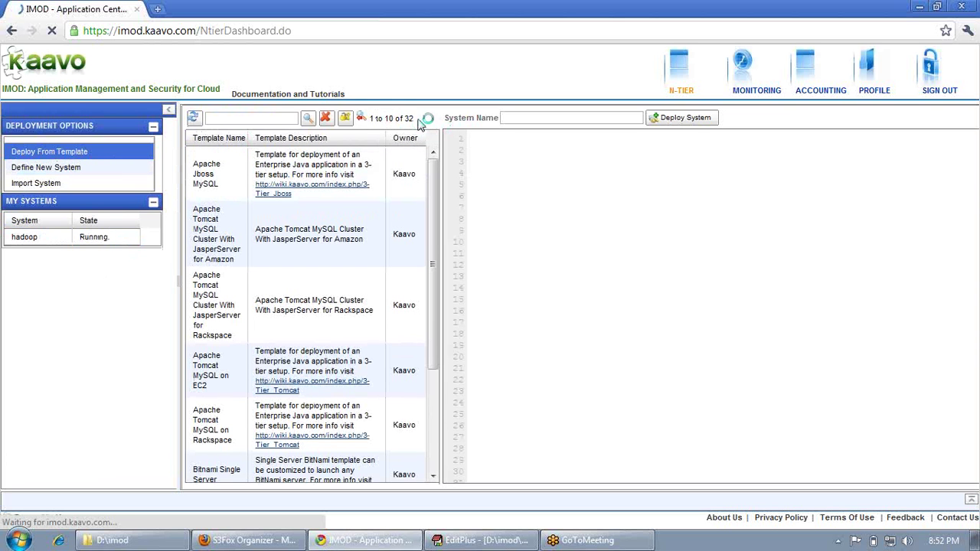
Step: Deploy a system named hadoopdemo from the 'hadoop multinode amazon' template on the last template page
click(422, 117)
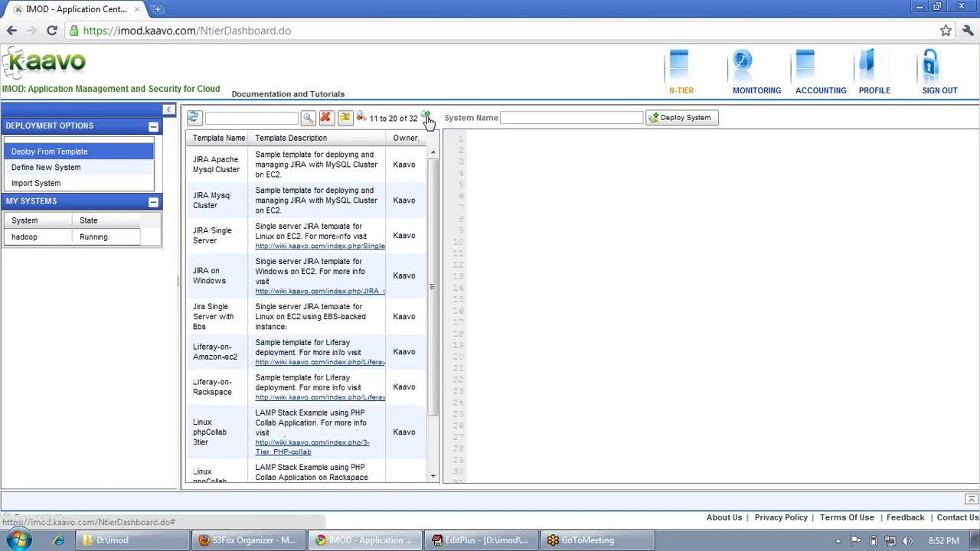
click(427, 117)
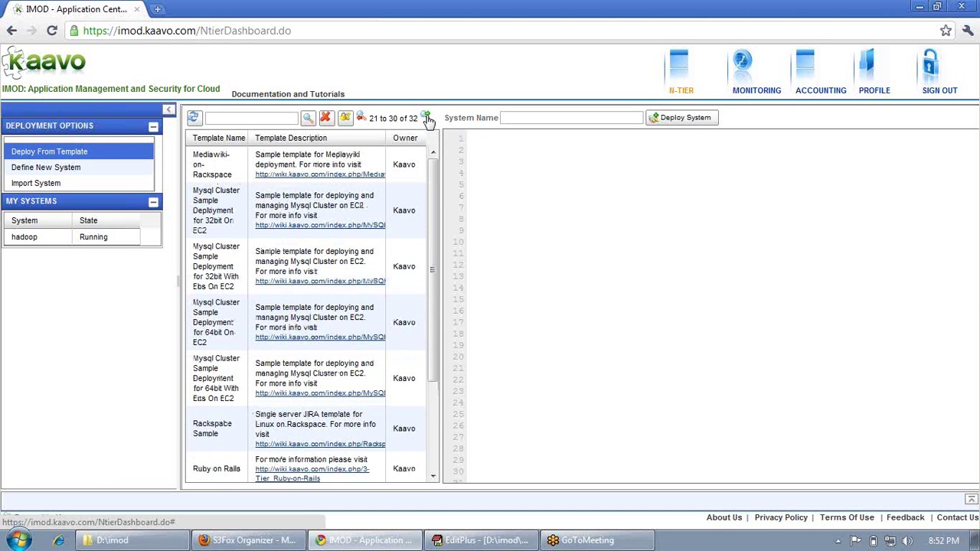
click(427, 116)
click(258, 198)
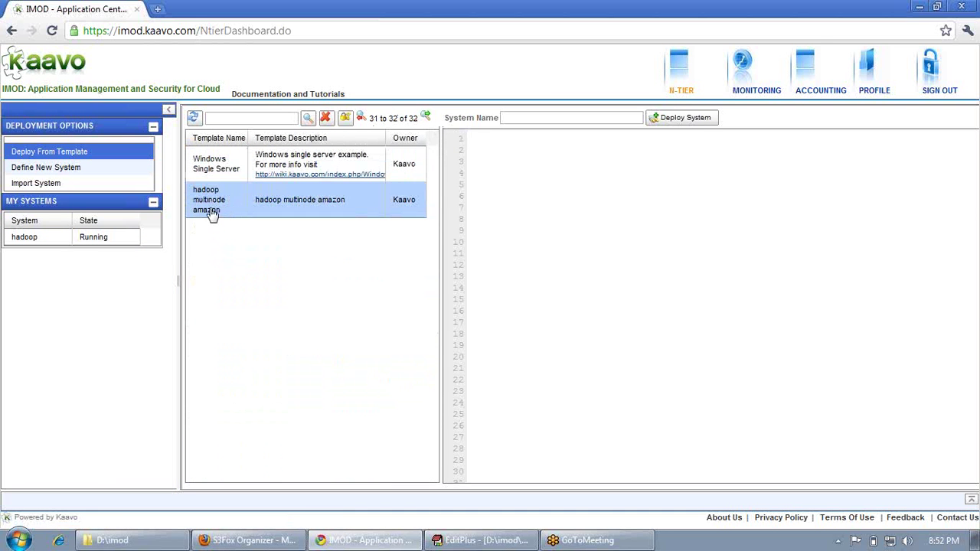
click(206, 227)
click(207, 214)
click(206, 212)
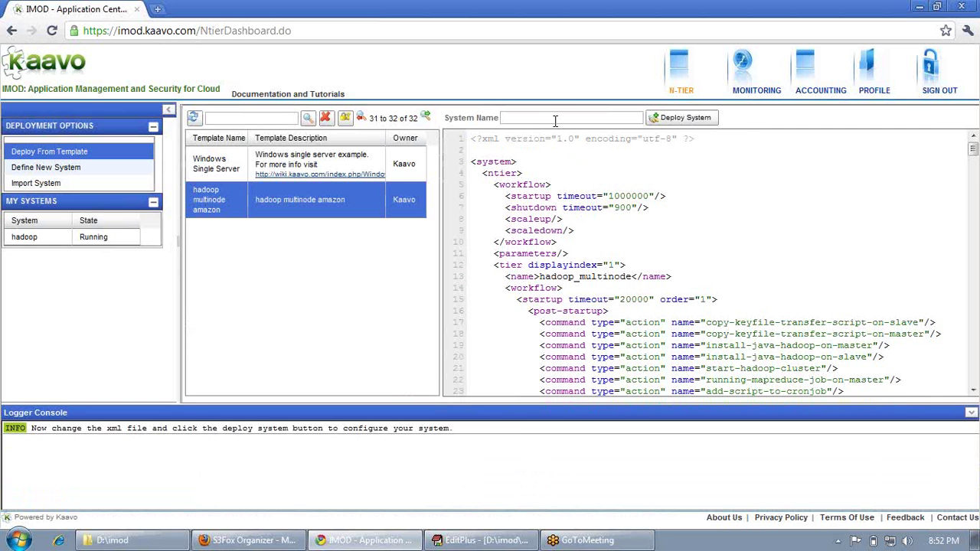
click(556, 117)
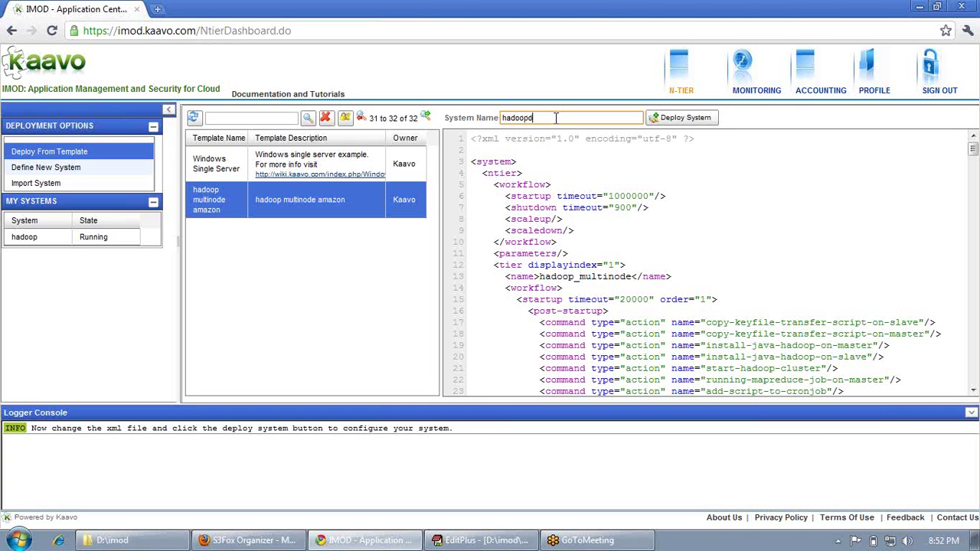
click(700, 118)
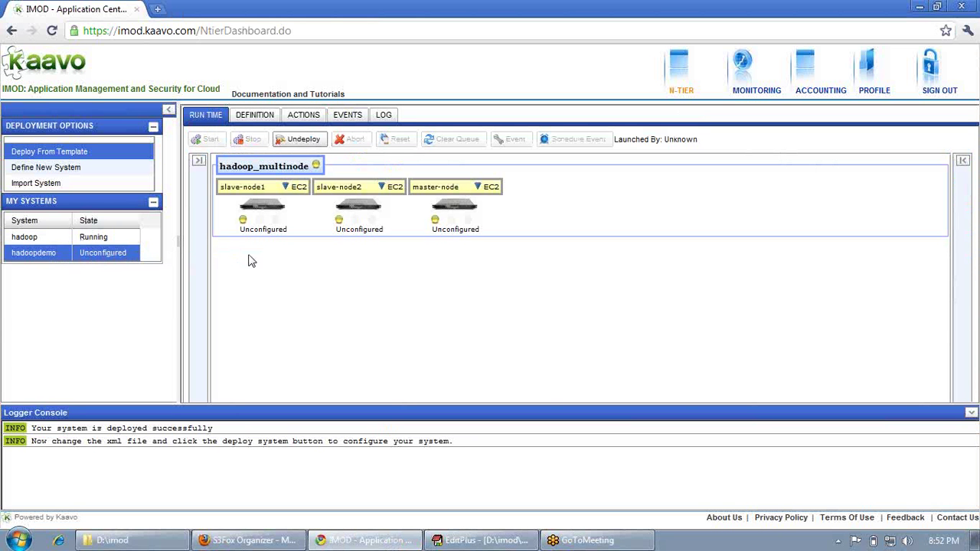
Step: Collapse the Logger Console and show master-node's dropdown menu
click(970, 414)
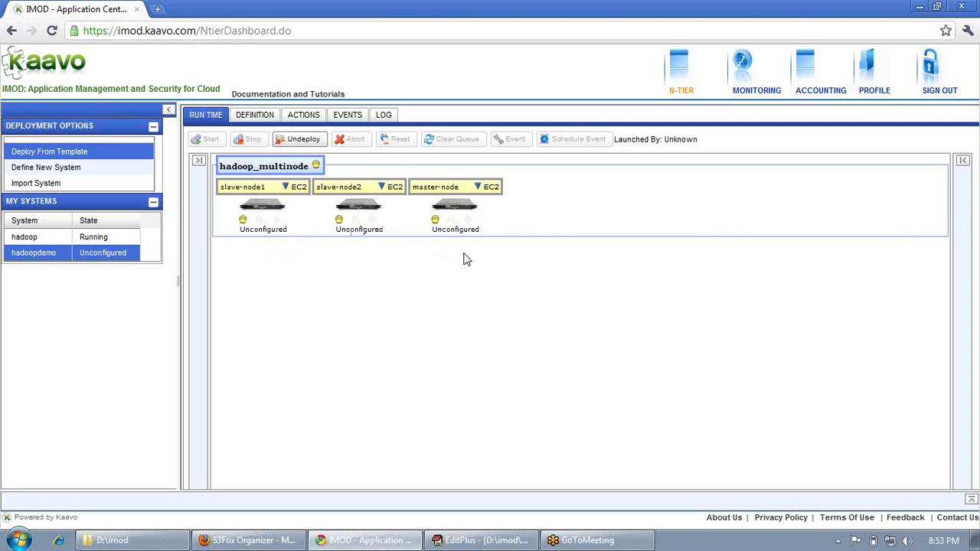
click(477, 187)
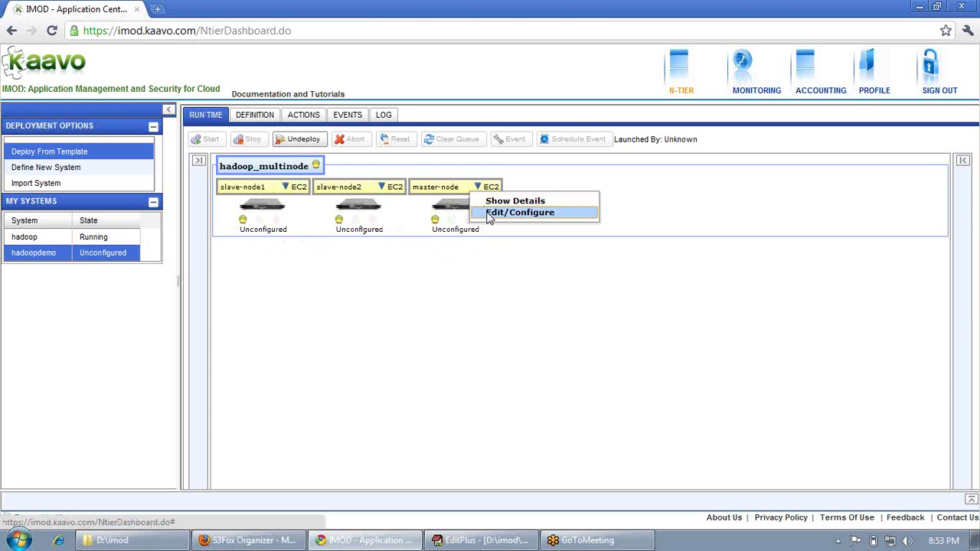
Step: Give master-node the AWS account, the user's key pair and the 'default' security group
click(490, 214)
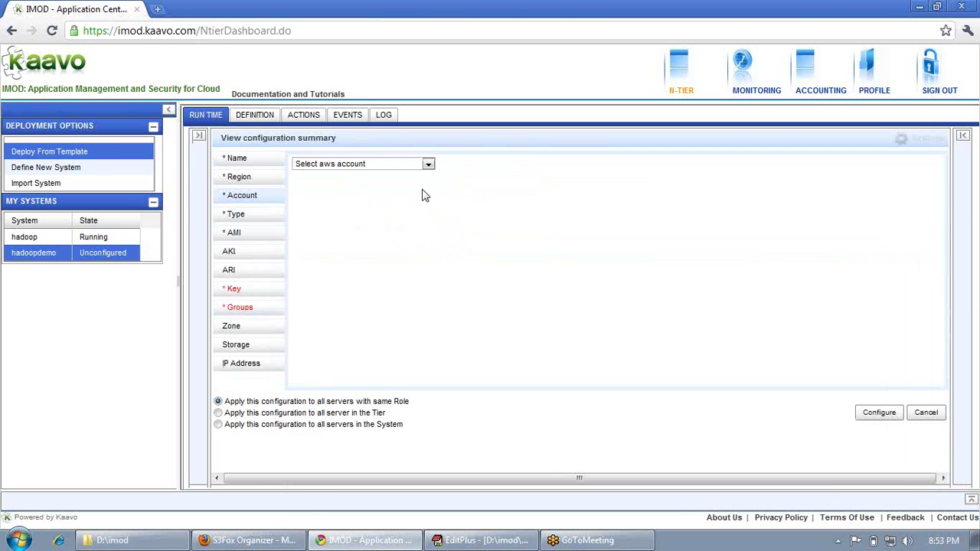
click(381, 165)
click(382, 187)
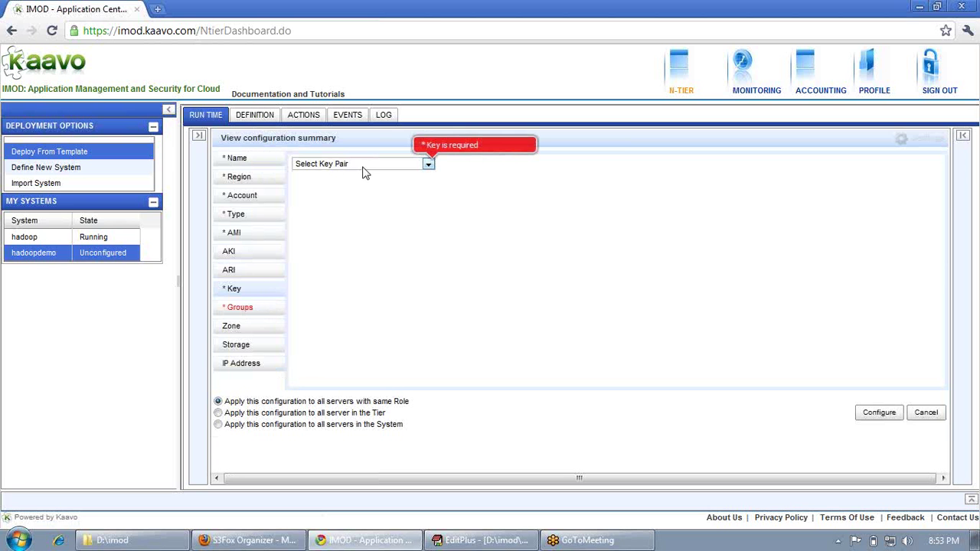
click(364, 166)
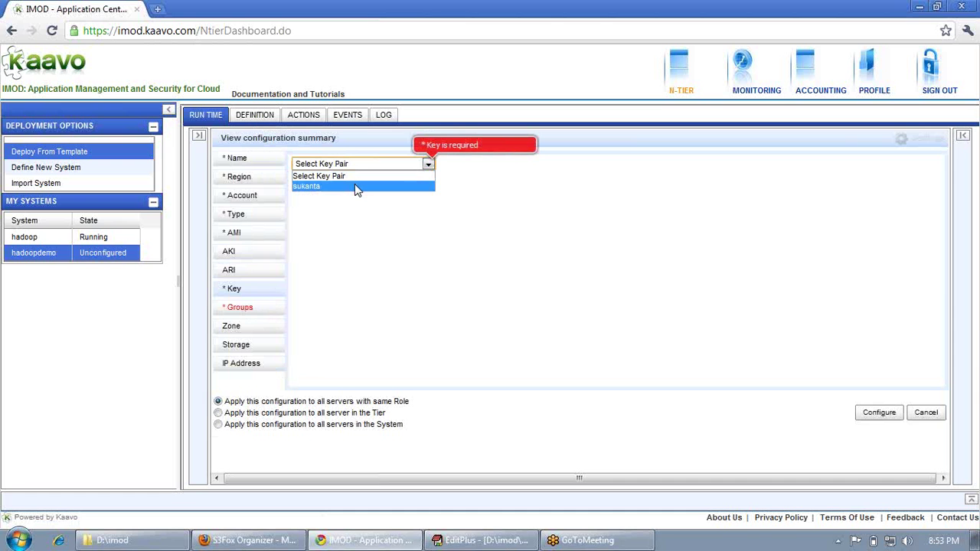
click(356, 186)
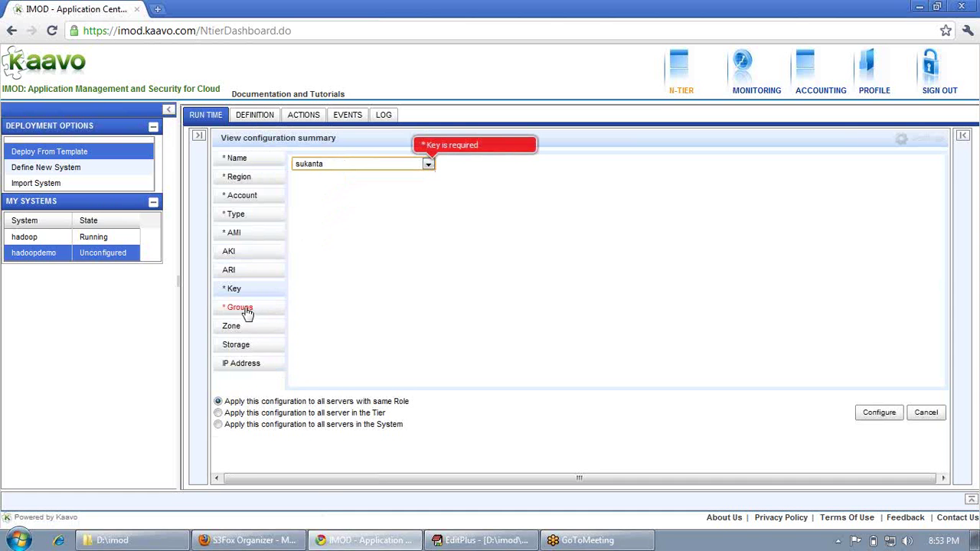
click(243, 309)
click(375, 164)
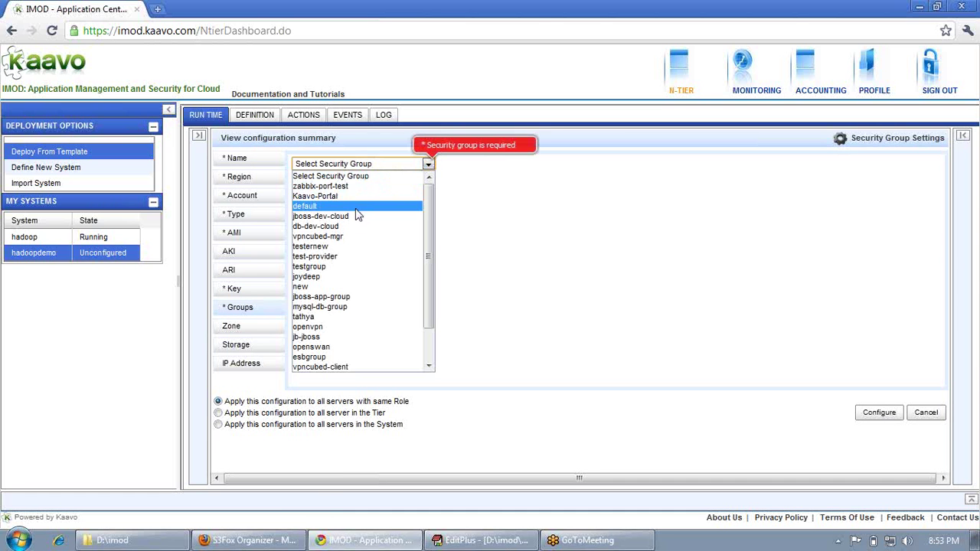
click(356, 213)
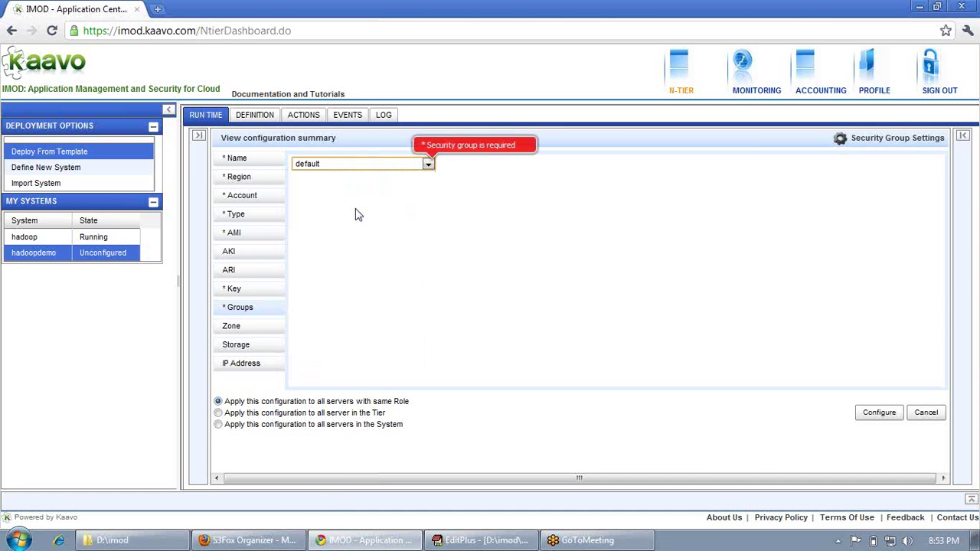
click(244, 346)
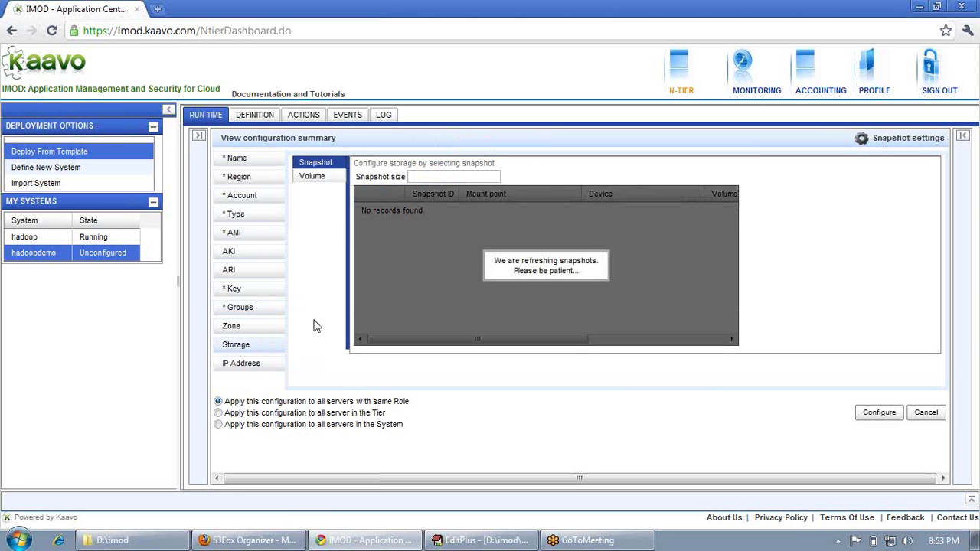
Step: Select the existing volume vol-4ca9e624 for master-node
click(314, 178)
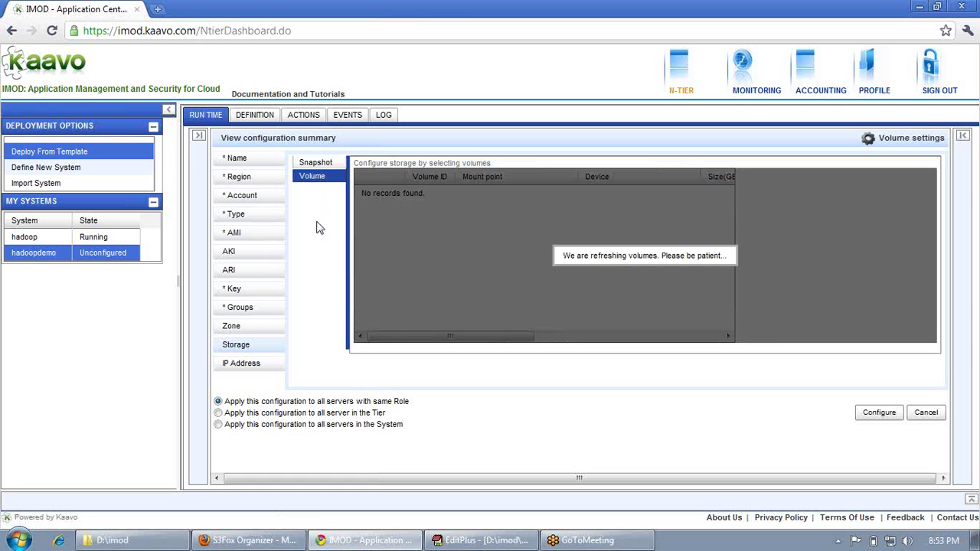
mouse_move(729, 240)
mouse_down()
mouse_move(731, 262)
mouse_move(730, 253)
mouse_up()
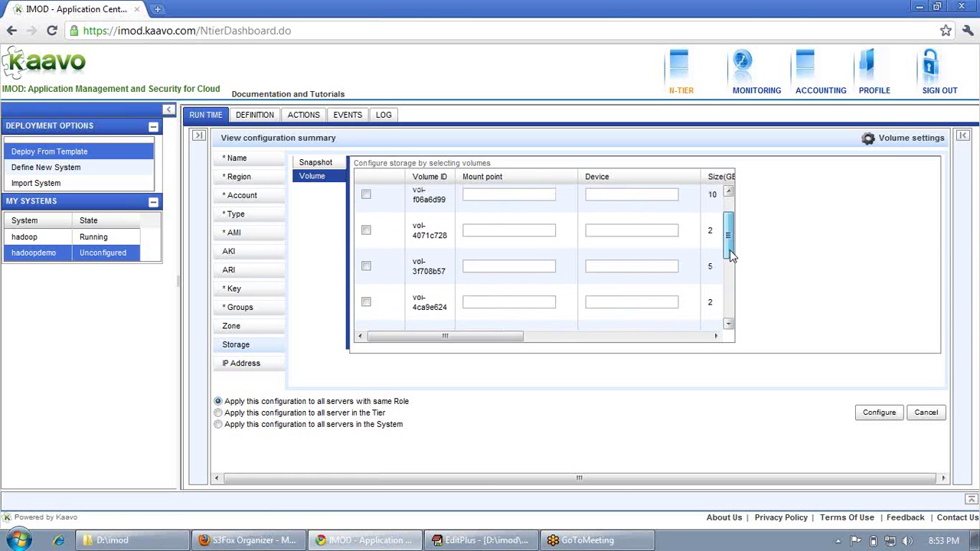
drag(516, 334, 569, 337)
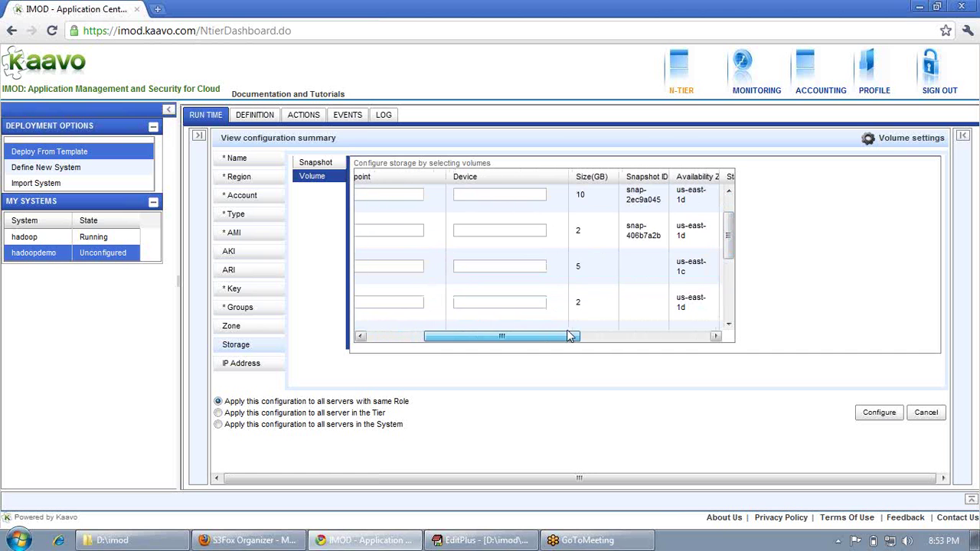
mouse_move(728, 246)
mouse_down()
mouse_move(731, 293)
mouse_move(728, 257)
mouse_up()
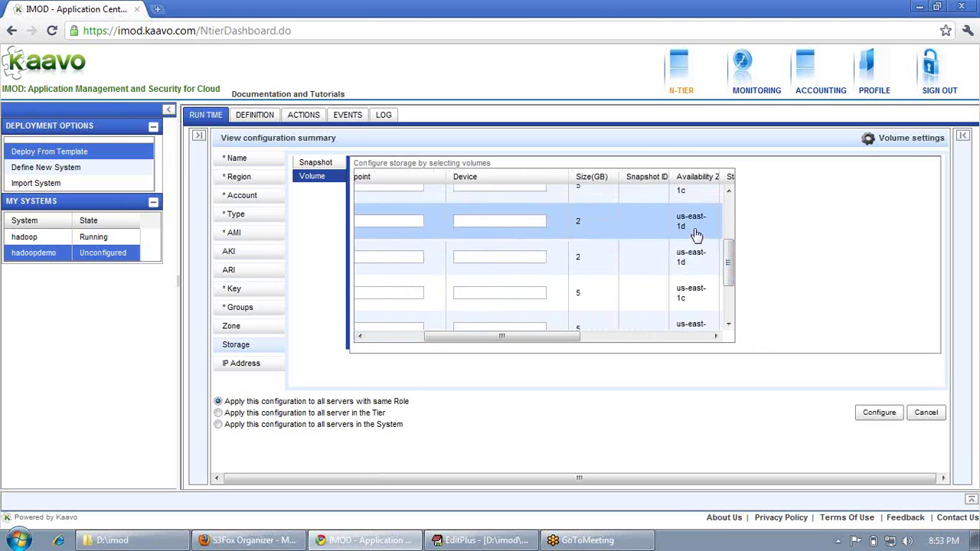
drag(567, 339, 490, 340)
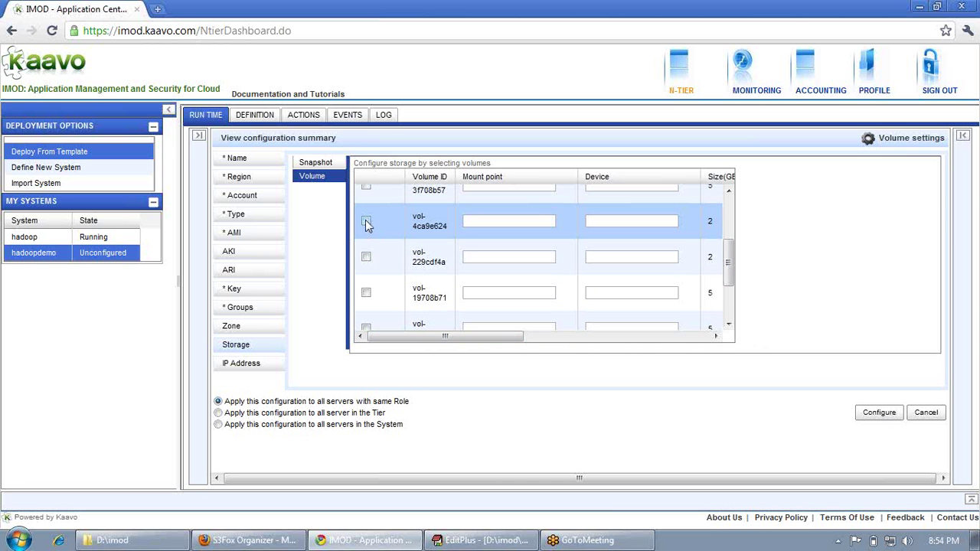
click(491, 220)
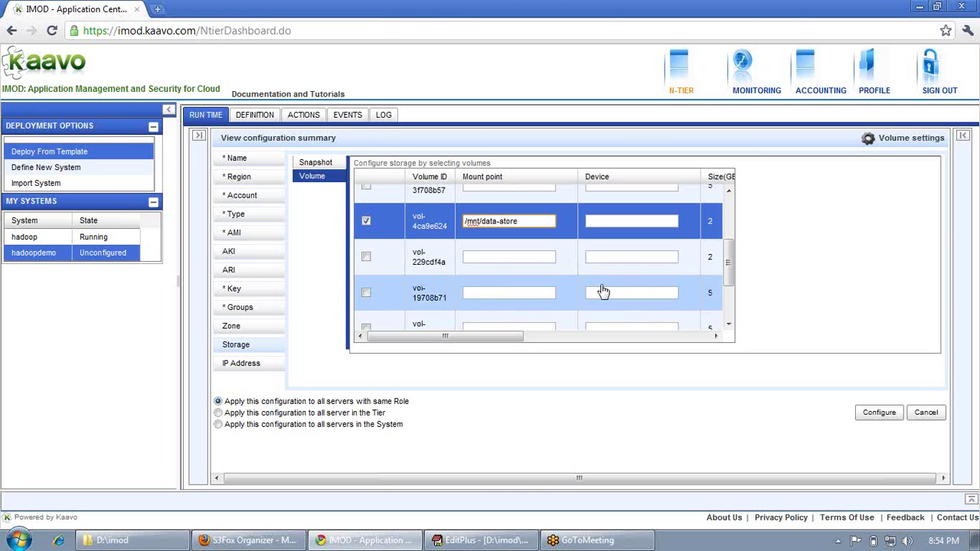
Step: Set the volume's device to /dev/sdp at /mnt/data-store and apply master-node's configuration
click(601, 220)
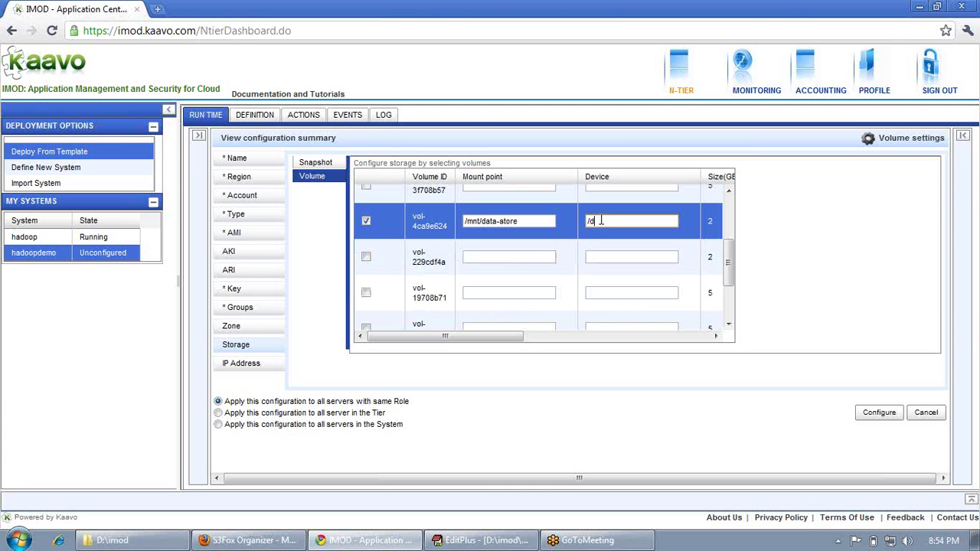
text(/dev/sdo)
key(BackSpace)
text(p)
click(872, 419)
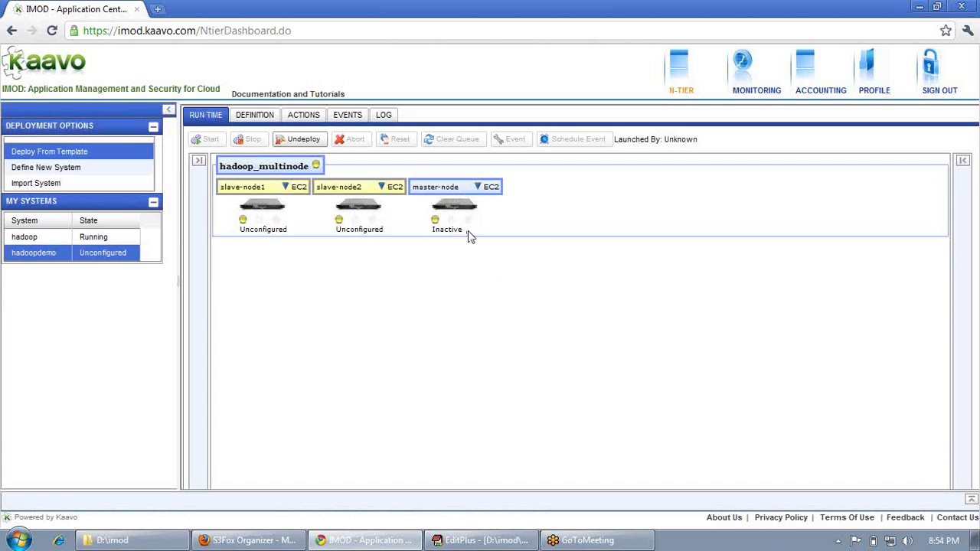
Step: Give slave-node2 the AWS account and the account's key pair
click(383, 189)
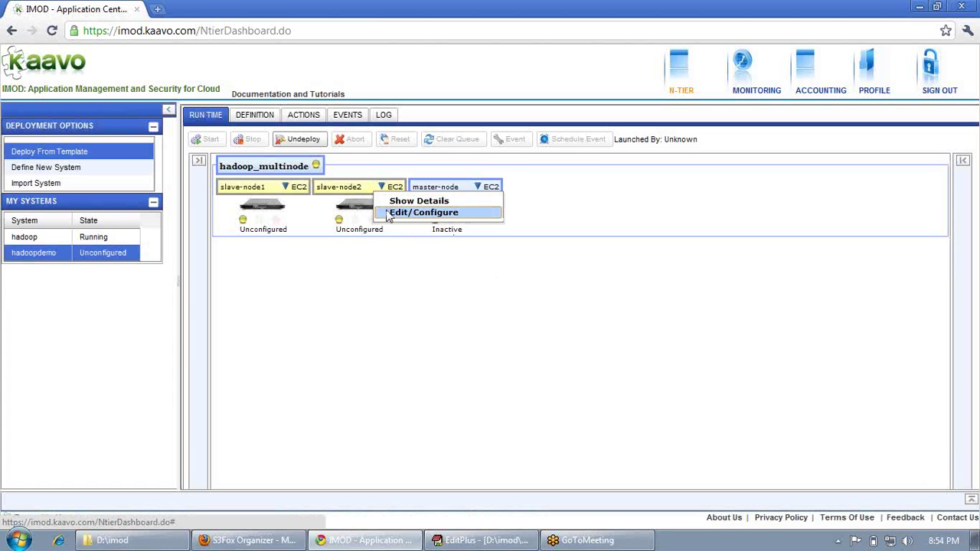
click(421, 212)
click(386, 164)
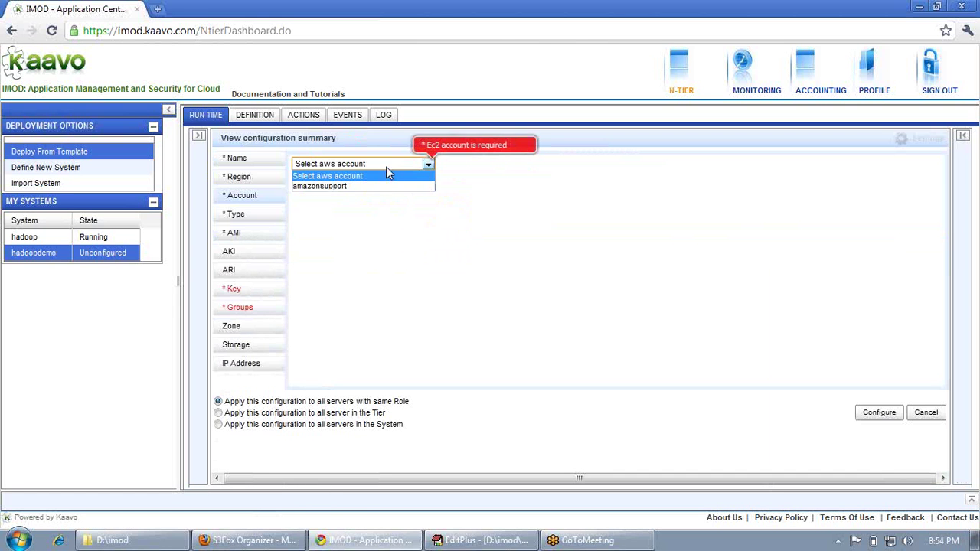
click(386, 188)
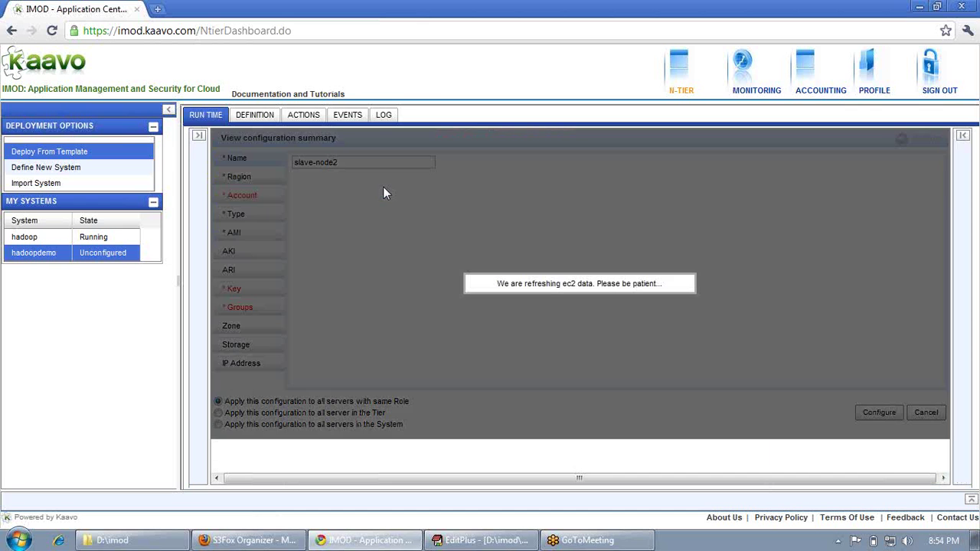
click(255, 288)
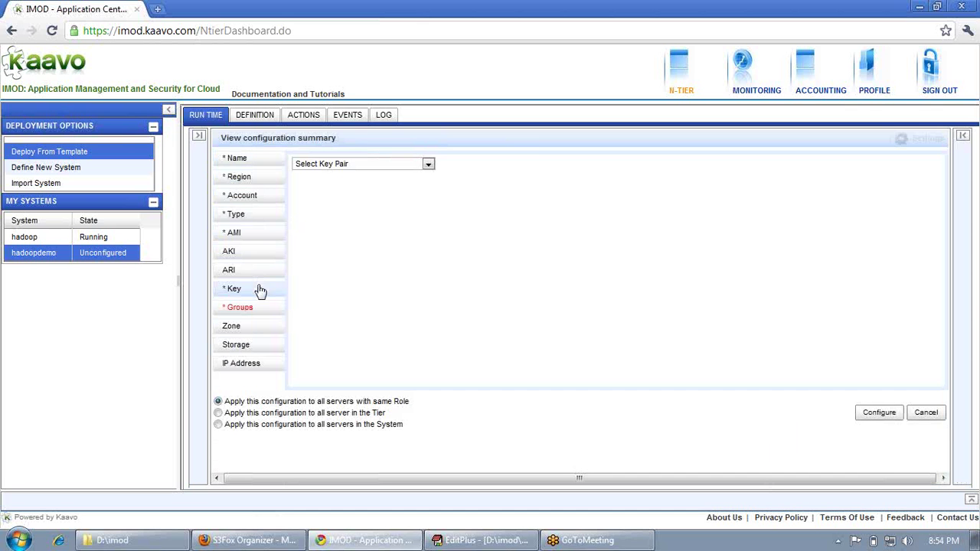
click(356, 165)
click(350, 186)
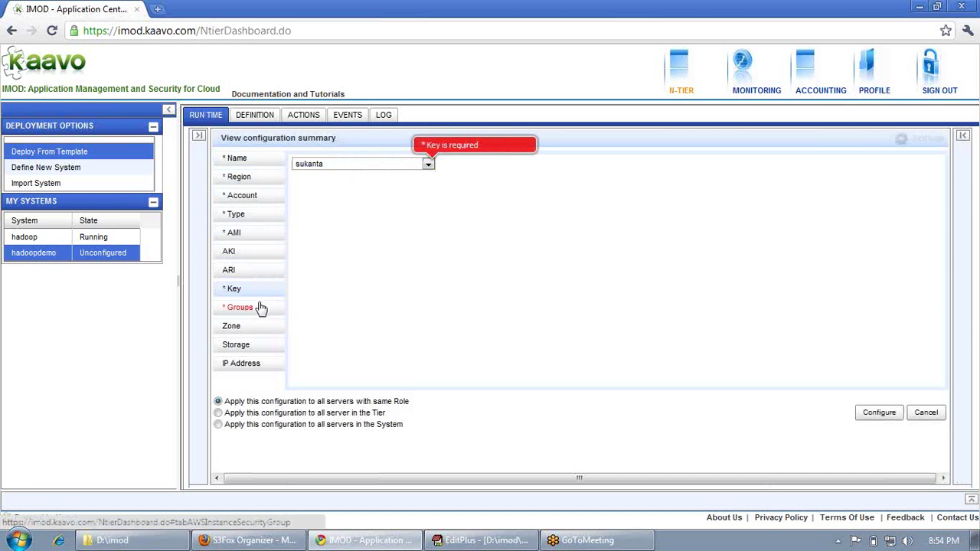
Step: Set slave-node2's security group to 'default', apply the configuration and reload hadoopdemo
click(257, 307)
click(378, 167)
click(363, 206)
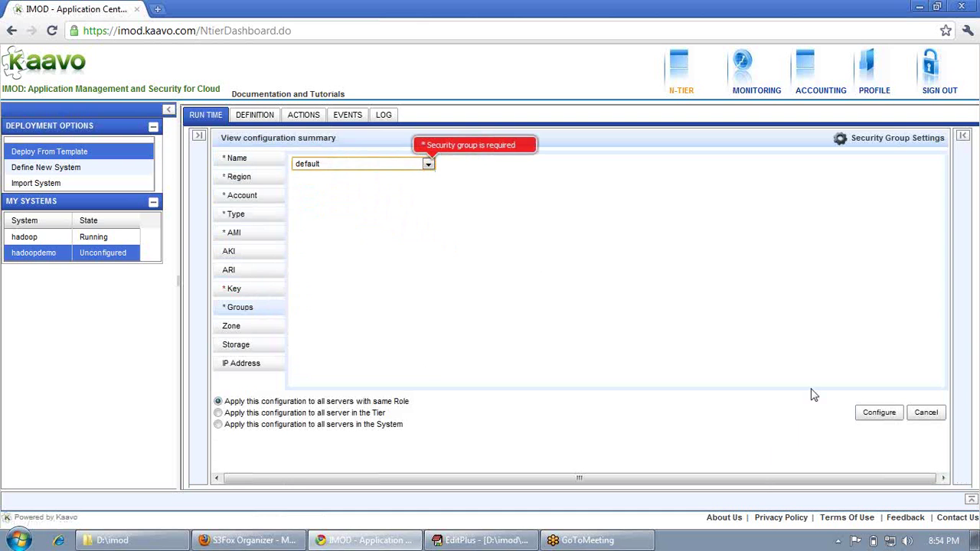
click(878, 415)
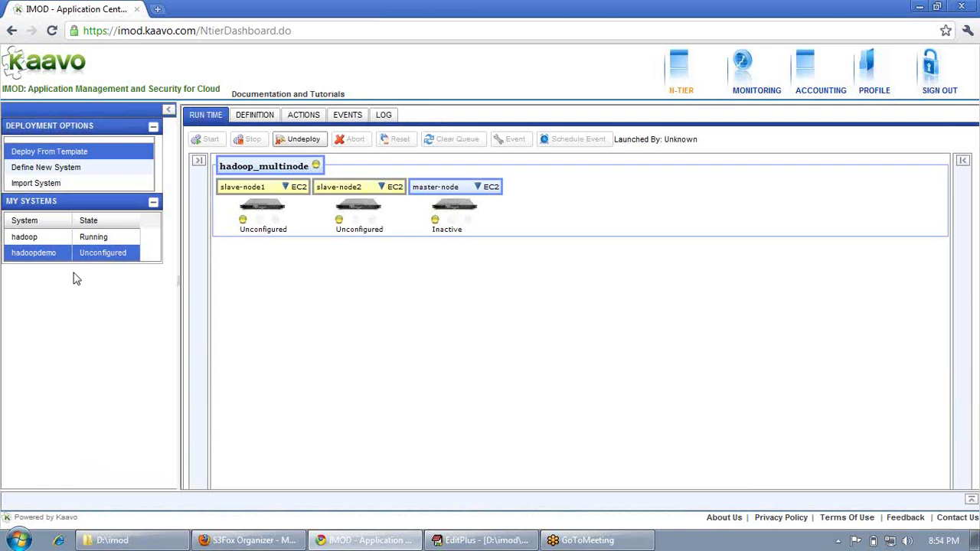
click(66, 255)
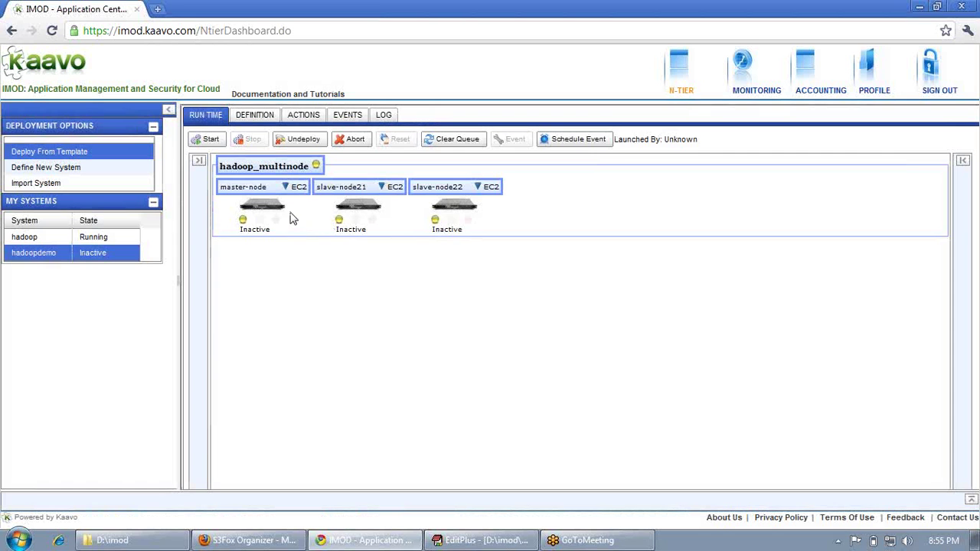
Step: List hadoopdemo's actions, widen the panel and Name column, and edit install-java-hadoop-on-master
click(302, 115)
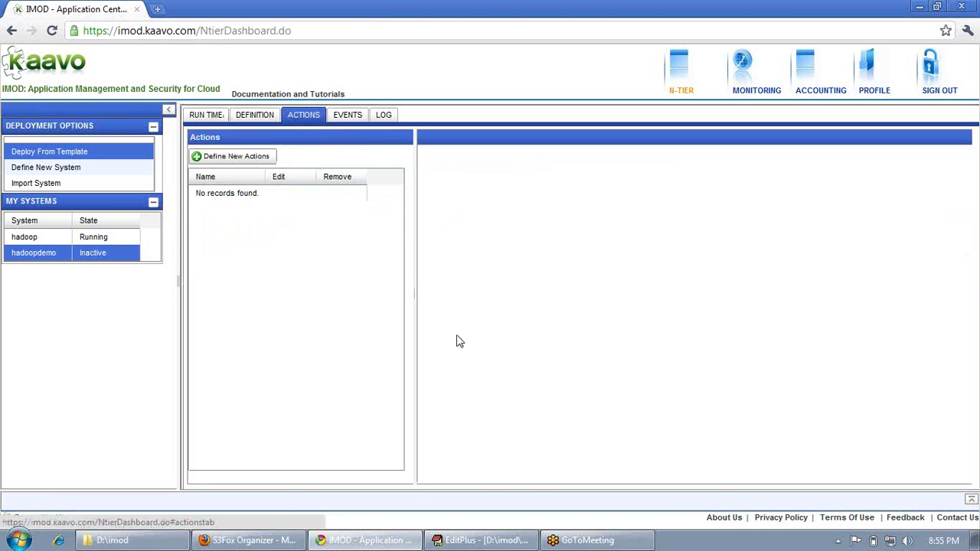
drag(415, 383, 525, 390)
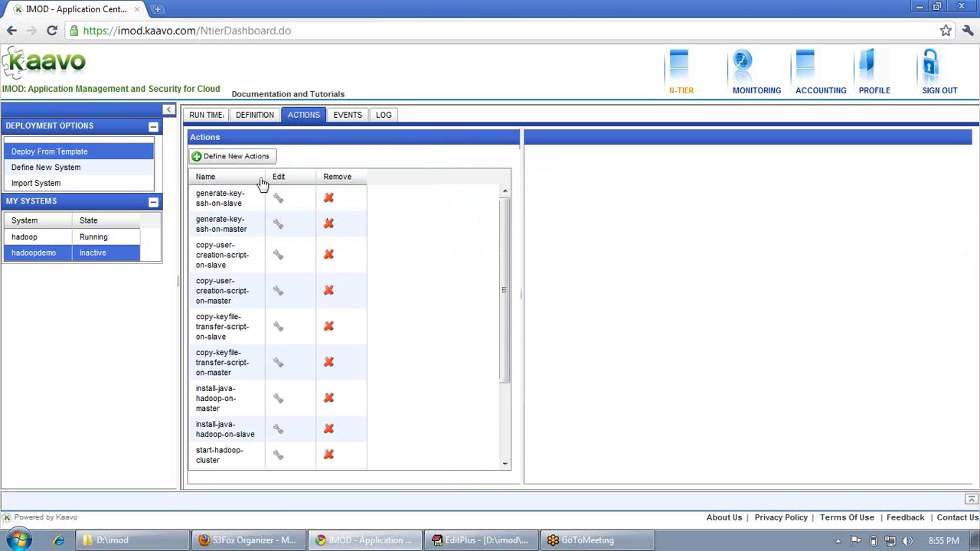
drag(264, 177, 404, 191)
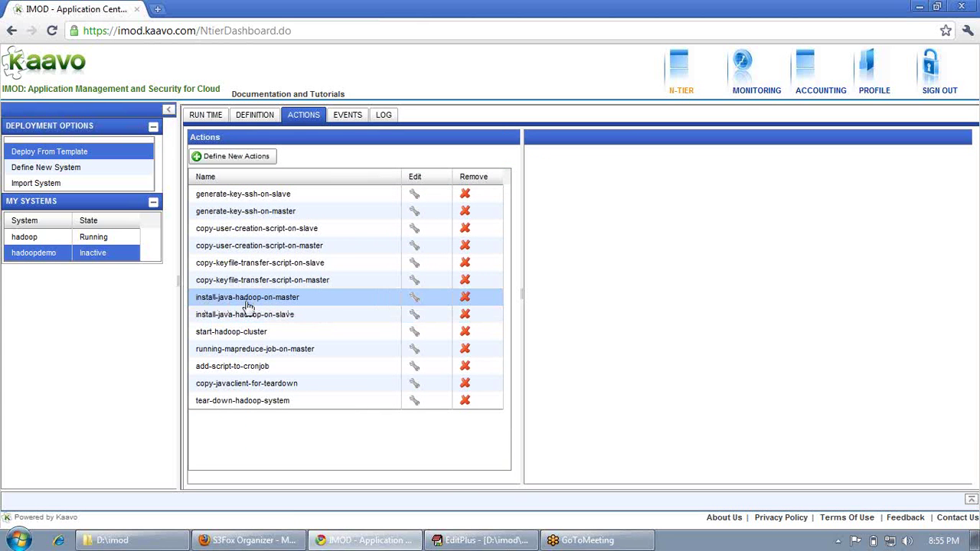
click(413, 300)
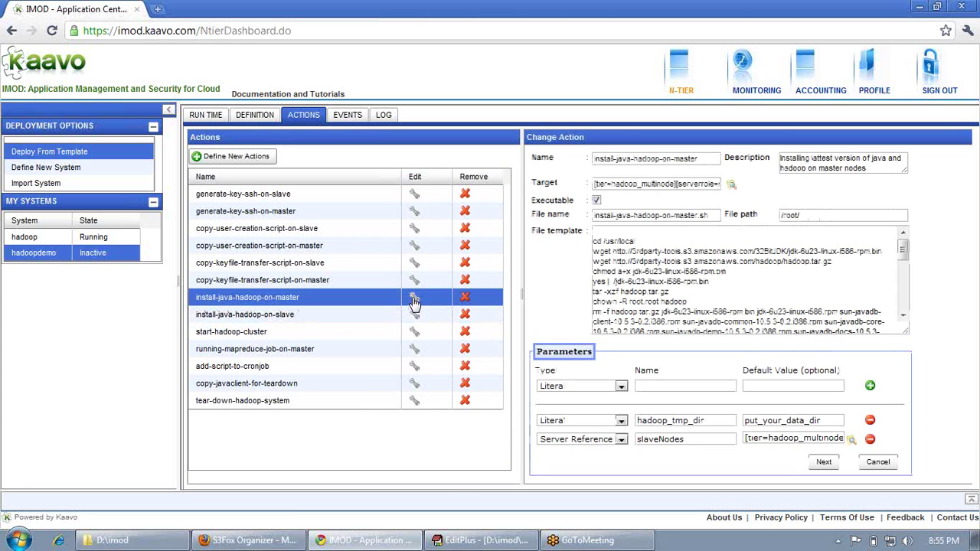
Step: Replace hadoop_tmp_dir's default with \/mnt\/data-store and save the master install action
click(823, 420)
key(BackSpace)
key(BackSpace)
key(BackSpace)
key(BackSpace)
key(BackSpace)
key(BackSpace)
key(BackSpace)
key(BackSpace)
key(BackSpace)
key(BackSpace)
key(BackSpace)
key(BackSpace)
key(BackSpace)
key(BackSpace)
key(BackSpace)
key(BackSpace)
key(BackSpace)
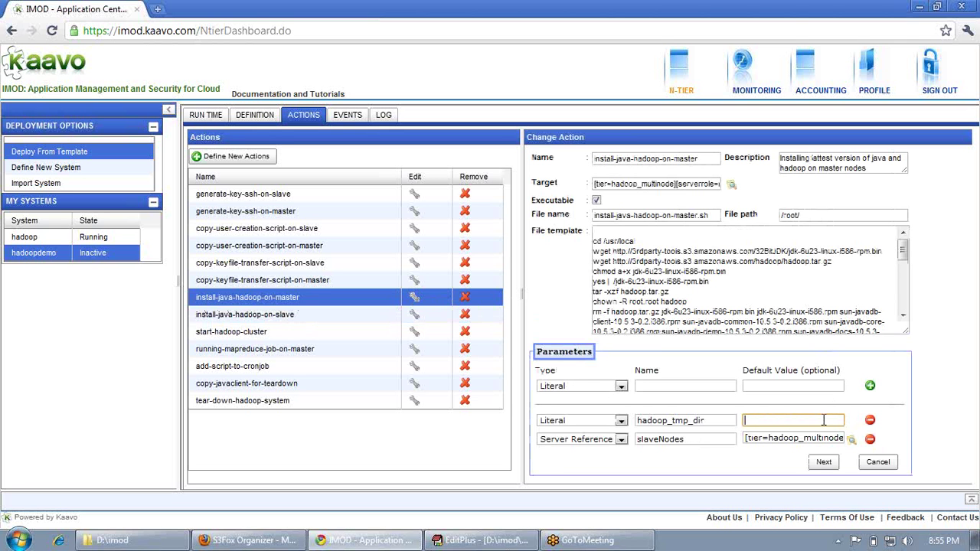
text(/mnt/data-store)
key(Left)
key(Left)
key(Left)
key(Left)
key(Left)
key(Left)
key(Left)
key(Left)
key(Left)
key(Left)
key(Left)
text(\)
key(Left)
key(Left)
key(Left)
key(Left)
key(Left)
text(\)
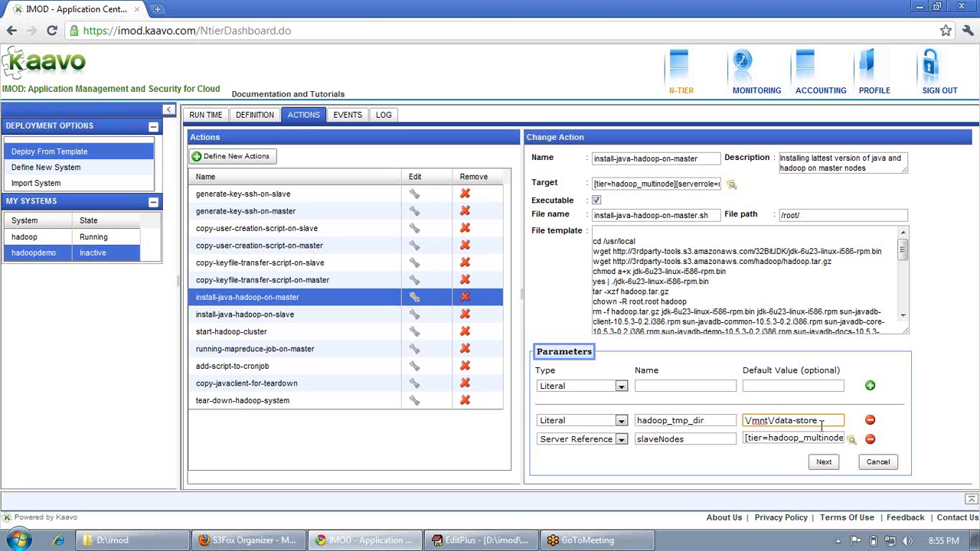
click(823, 463)
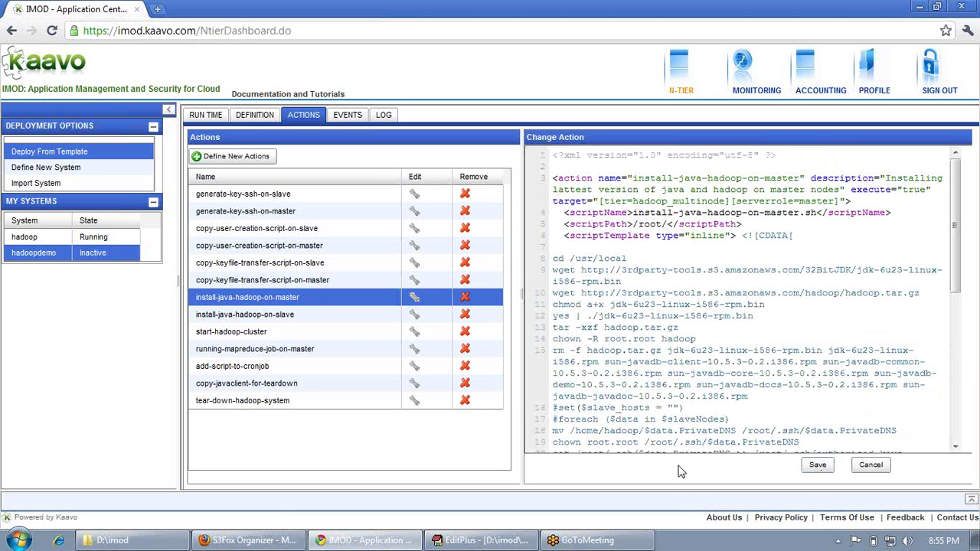
Step: Change install-java-hadoop-on-slave's hadoop_tmp_dir default to \/mnt\/data-store, save, then edit copy-javaclient-for-teardown
click(414, 316)
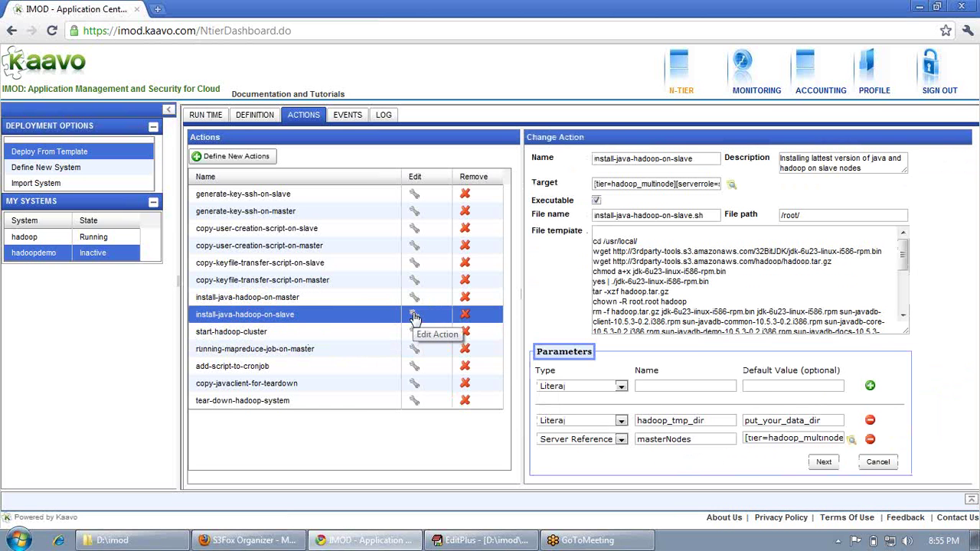
click(834, 421)
key(BackSpace)
key(BackSpace)
key(BackSpace)
key(BackSpace)
key(BackSpace)
key(BackSpace)
key(BackSpace)
key(BackSpace)
key(BackSpace)
key(BackSpace)
key(BackSpace)
key(BackSpace)
key(BackSpace)
key(BackSpace)
key(BackSpace)
key(BackSpace)
key(BackSpace)
text(/mnt/data)
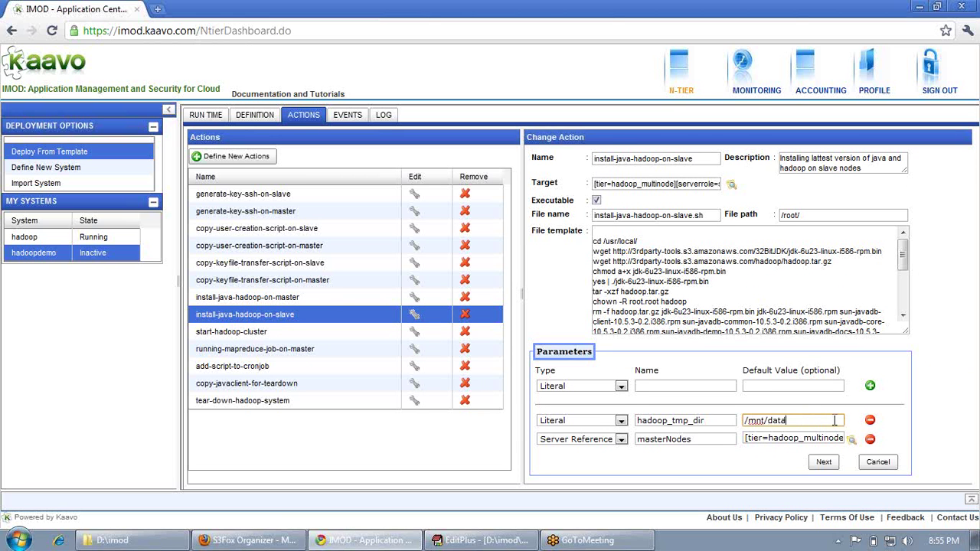
text(-store)
key(Left)
key(Left)
key(Left)
key(Left)
key(Left)
key(Left)
text(v)
key(Home)
text(\)
click(827, 463)
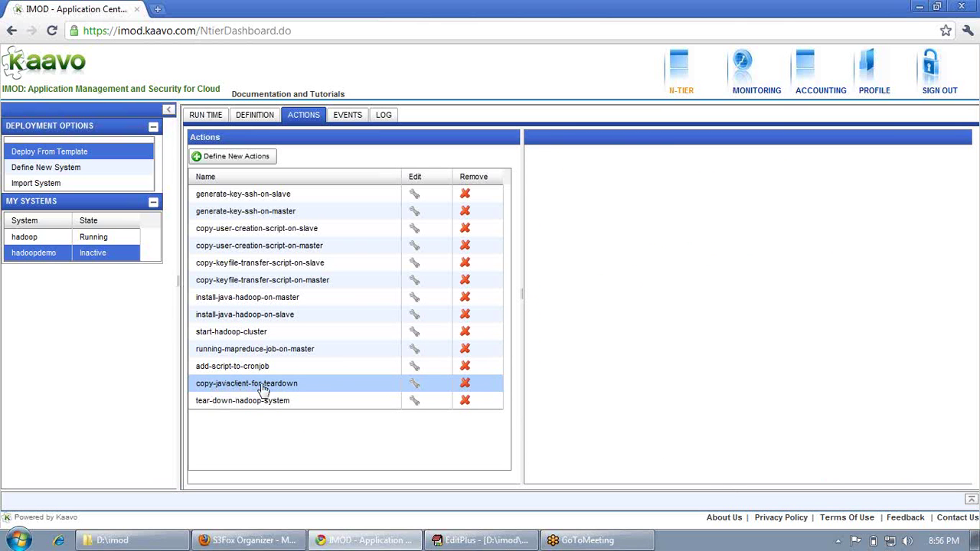
click(415, 384)
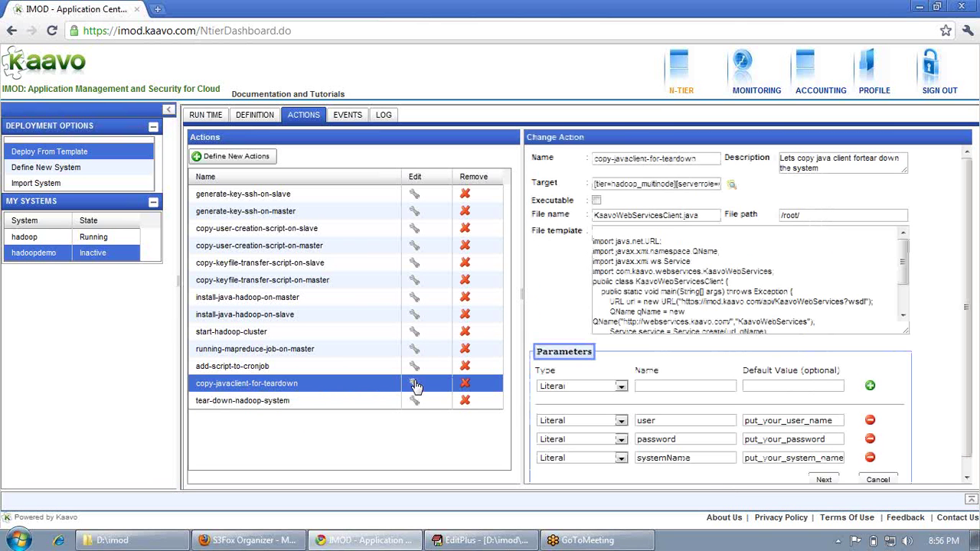
Step: Fill the teardown action's user and password defaults with the account's user name and password
click(845, 421)
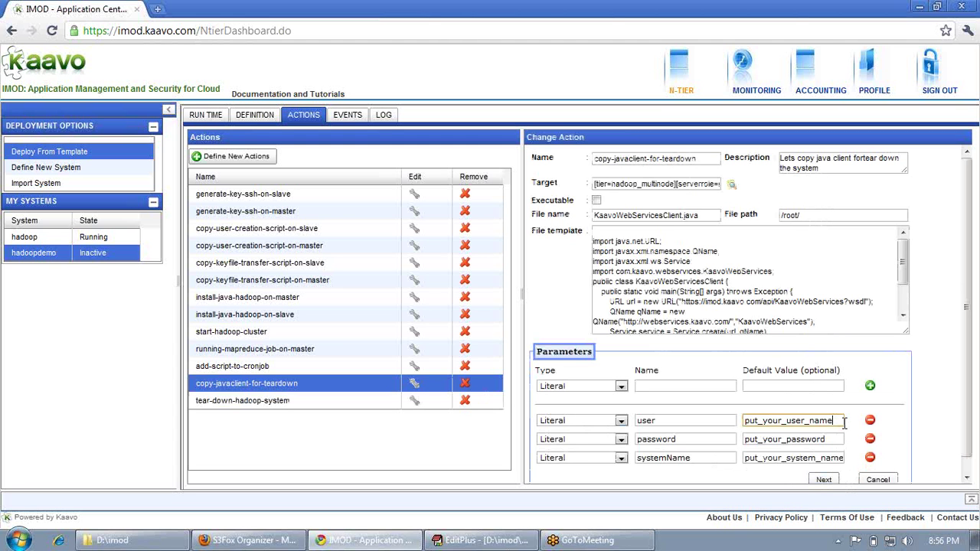
key(BackSpace)
key(BackSpace)
key(BackSpace)
key(BackSpace)
key(BackSpace)
key(BackSpace)
key(BackSpace)
key(BackSpace)
key(BackSpace)
key(BackSpace)
key(BackSpace)
key(BackSpace)
key(BackSpace)
key(BackSpace)
key(BackSpace)
key(BackSpace)
key(BackSpace)
key(BackSpace)
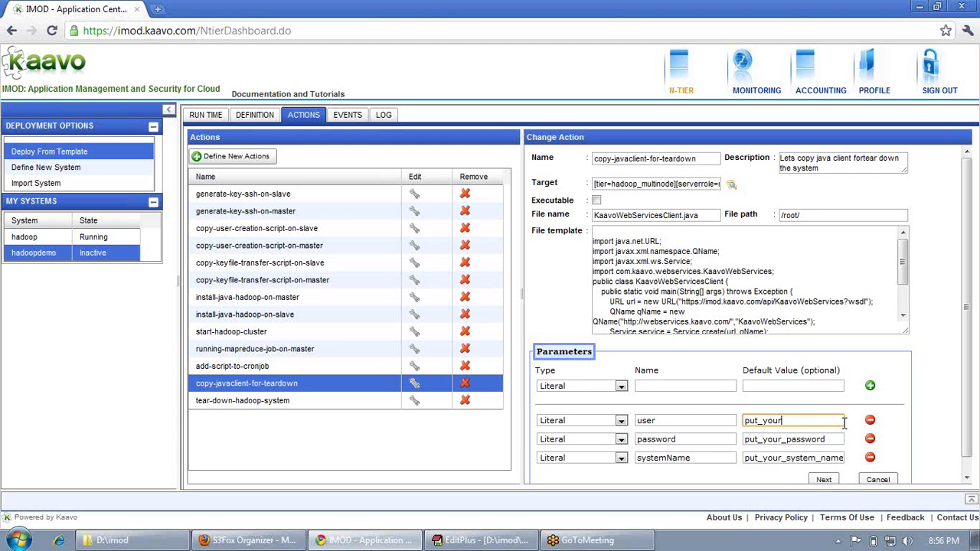
text(sukanta)
key(Tab)
click(837, 438)
key(BackSpace)
key(BackSpace)
key(BackSpace)
key(BackSpace)
key(BackSpace)
key(BackSpace)
key(BackSpace)
key(BackSpace)
key(BackSpace)
key(BackSpace)
key(BackSpace)
key(BackSpace)
key(BackSpace)
key(BackSpace)
key(BackSpace)
key(BackSpace)
key(BackSpace)
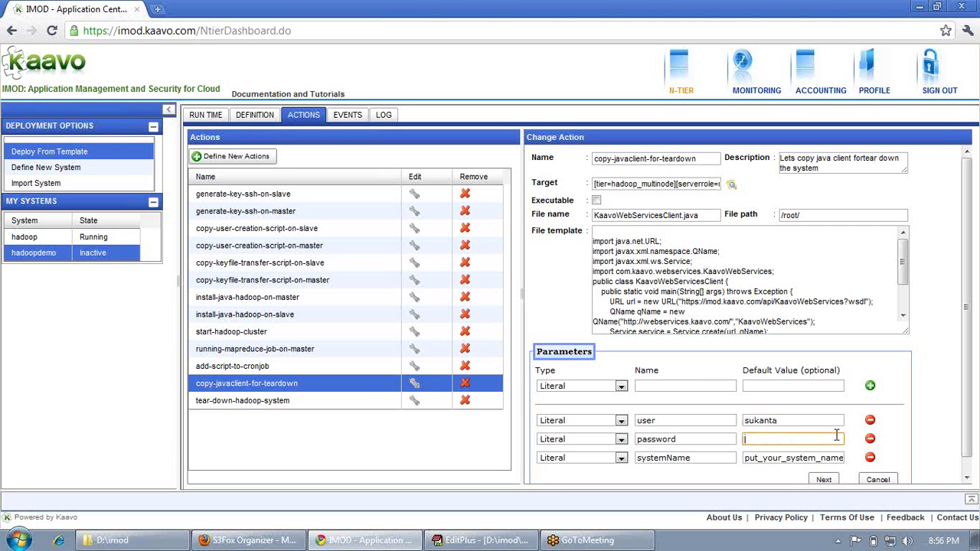
Step: Set the systemName default to hadoopdemo and save the teardown action
click(820, 458)
key(Home)
key(Delete)
key(Delete)
key(Delete)
key(Delete)
key(Delete)
key(Delete)
key(Delete)
key(Delete)
key(Delete)
key(Delete)
key(Delete)
key(Delete)
key(Delete)
key(Delete)
key(Delete)
key(Delete)
key(Delete)
key(Delete)
key(Delete)
key(Delete)
text(hadoopdemo)
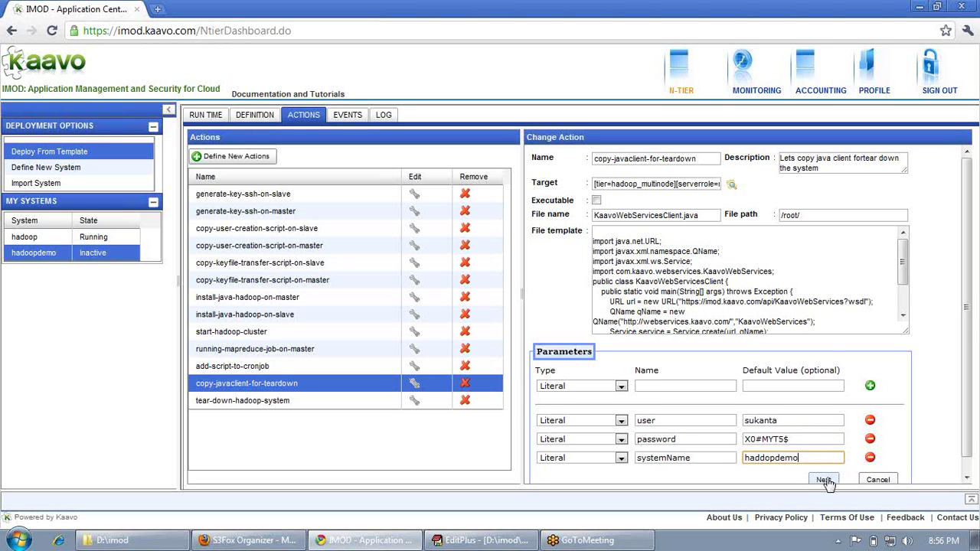
click(828, 479)
click(827, 476)
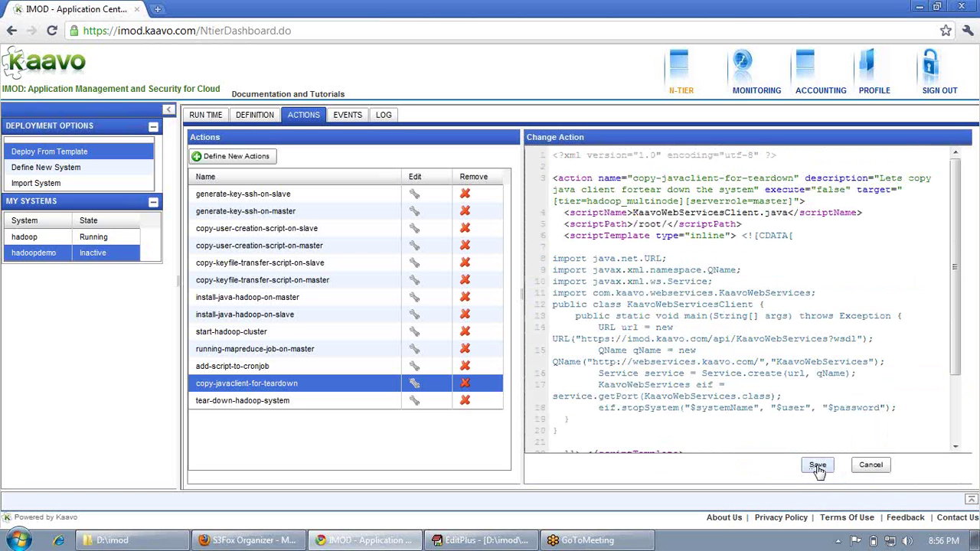
click(818, 466)
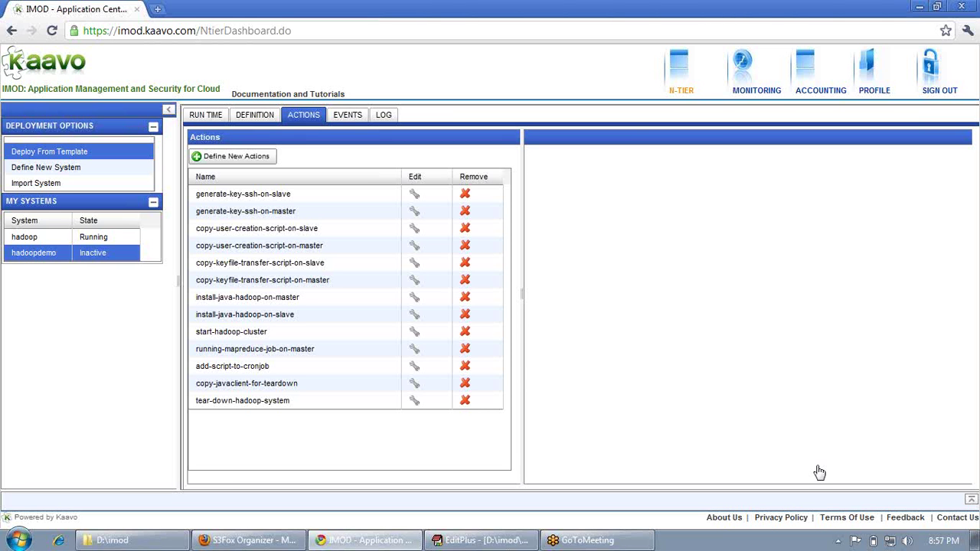
Step: Reopen copy-javaclient-for-teardown and scroll its file template down to the closing stopSystem call
click(413, 385)
drag(905, 277, 905, 305)
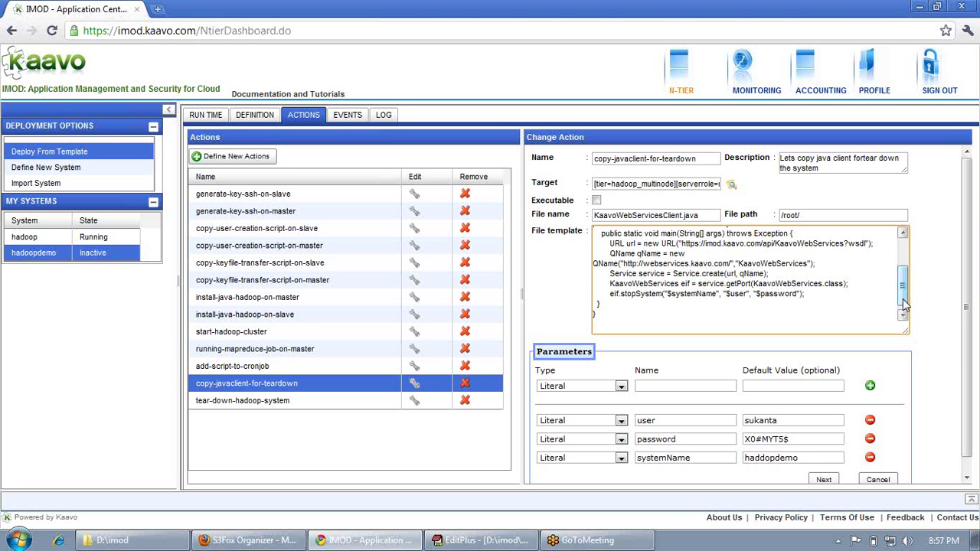
click(904, 314)
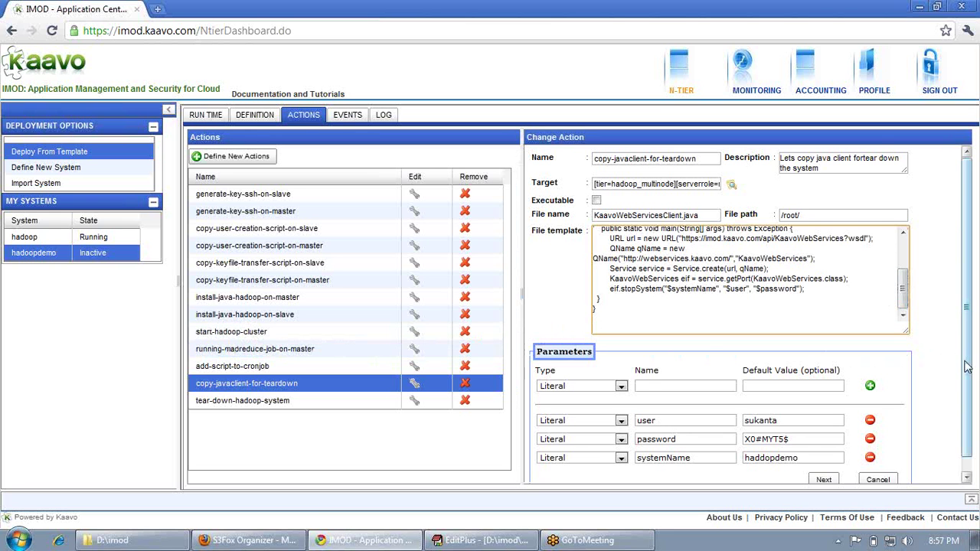
scroll(932, 347, down, 1)
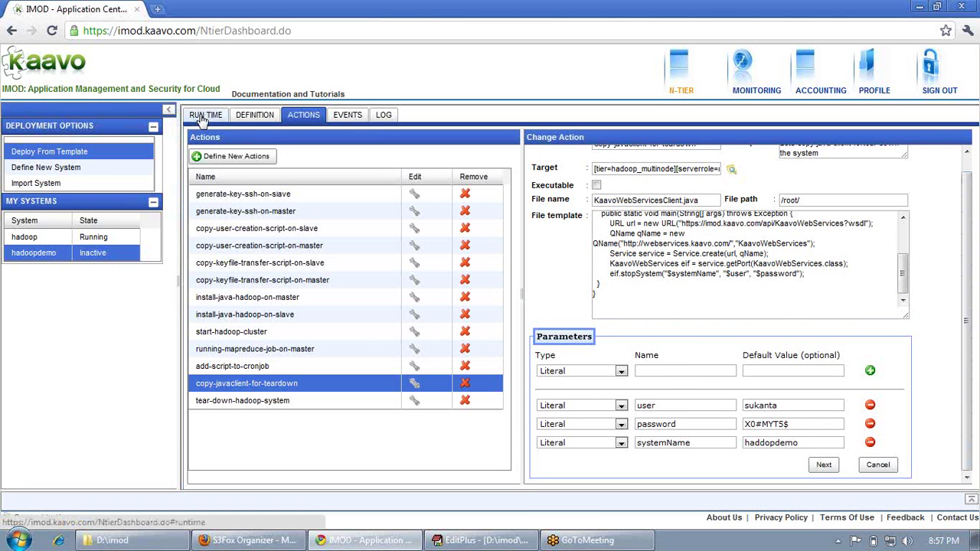
Step: Open hadoopdemo's event scheduling and fill in a daily Start hadoopdemo event
click(201, 115)
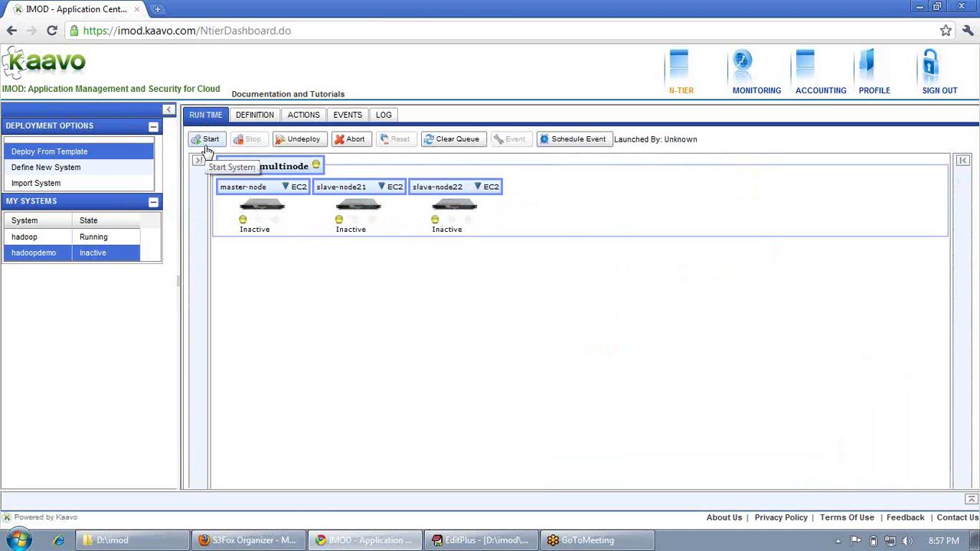
click(585, 139)
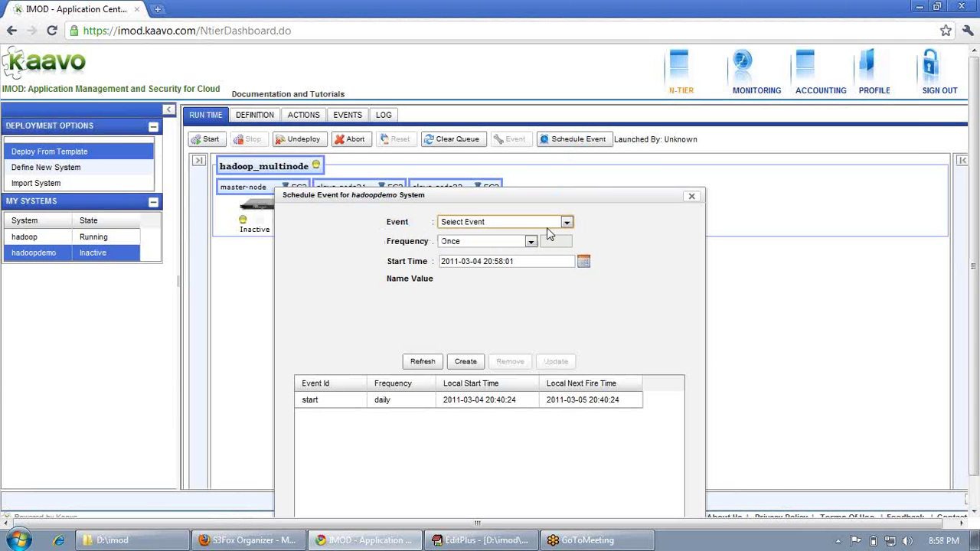
click(550, 222)
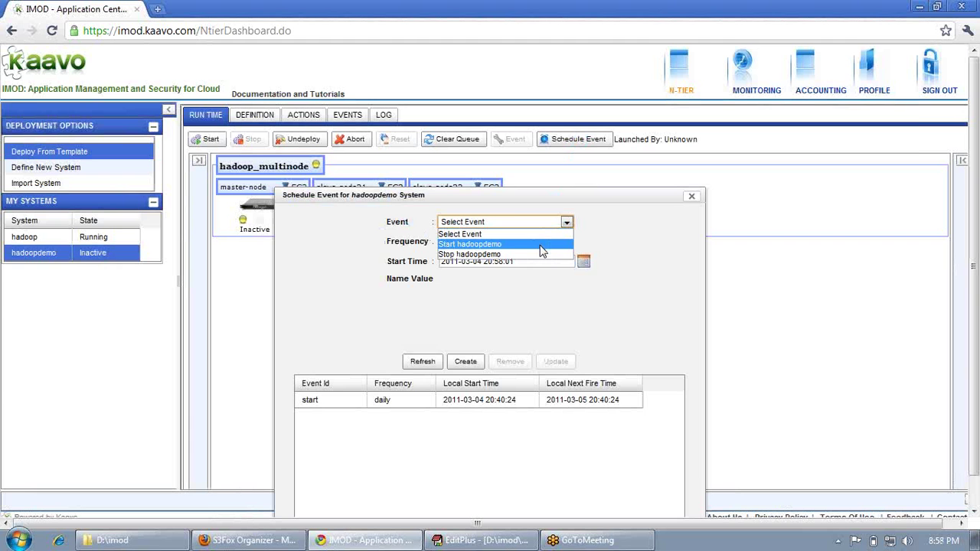
click(540, 245)
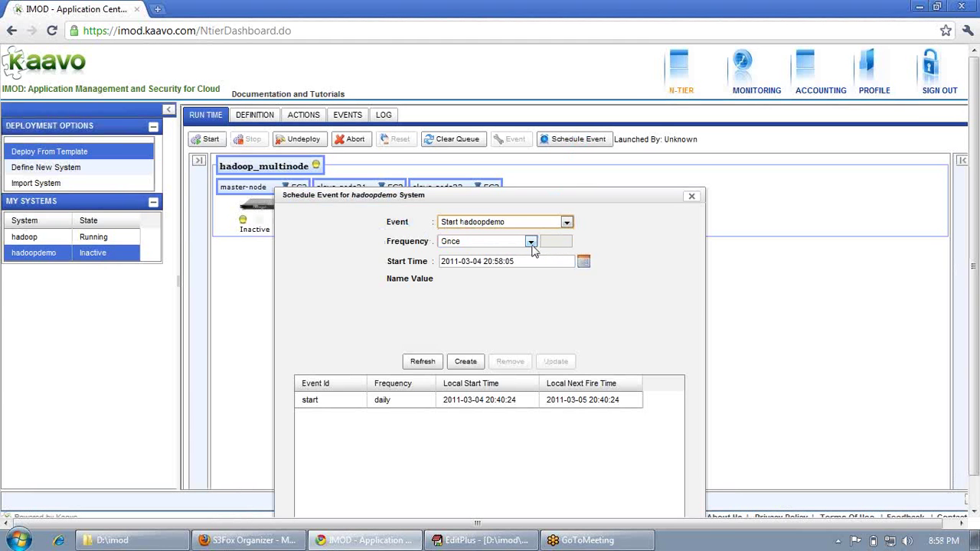
click(531, 242)
click(528, 261)
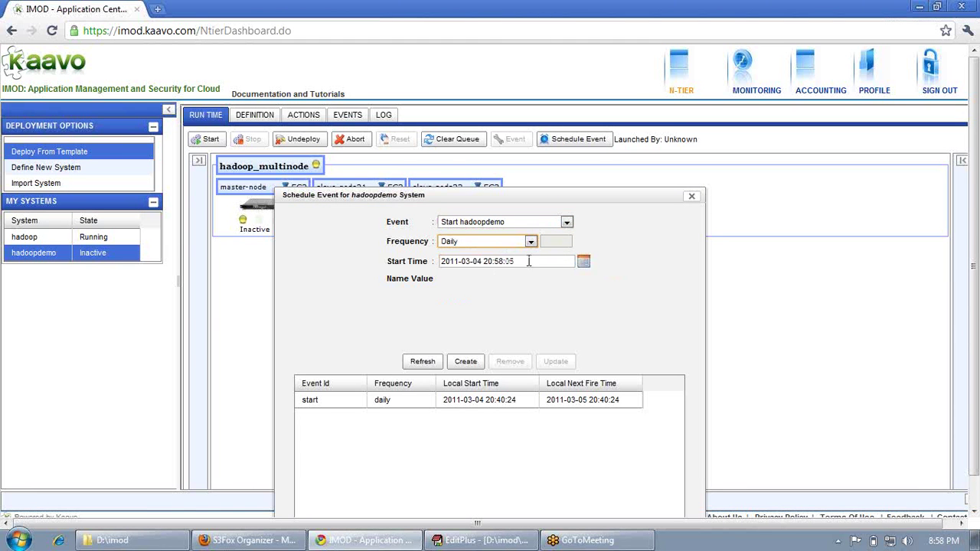
click(528, 261)
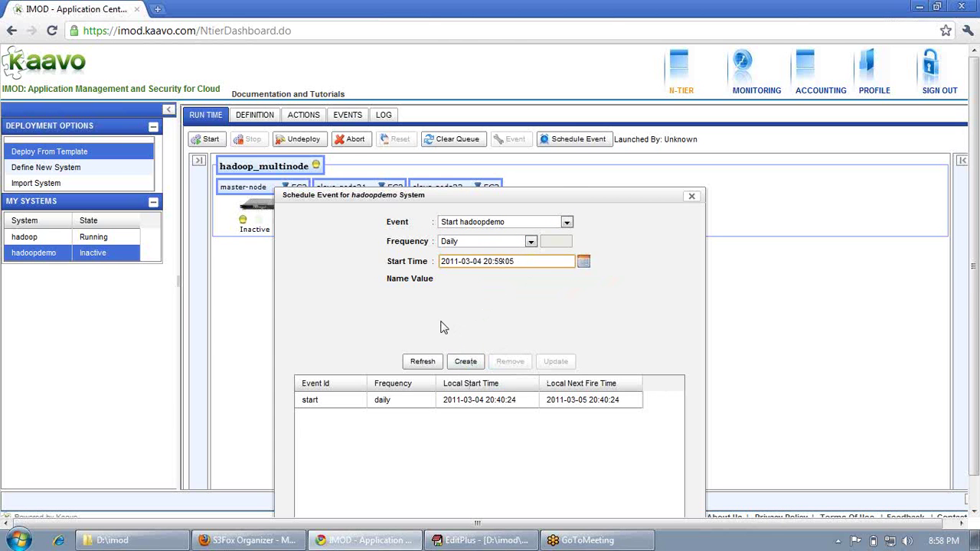
Step: Select the existing daily start event and remove it from the schedule
click(392, 403)
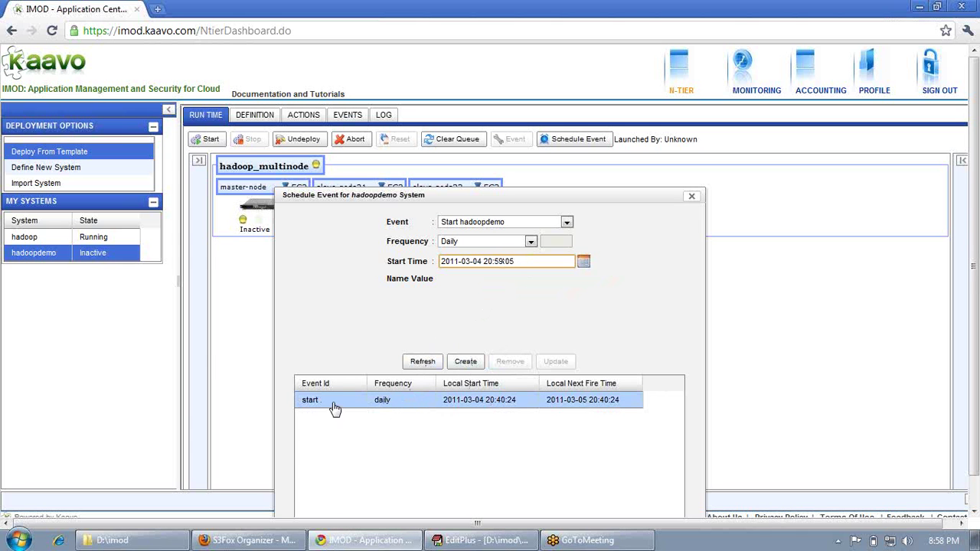
click(382, 404)
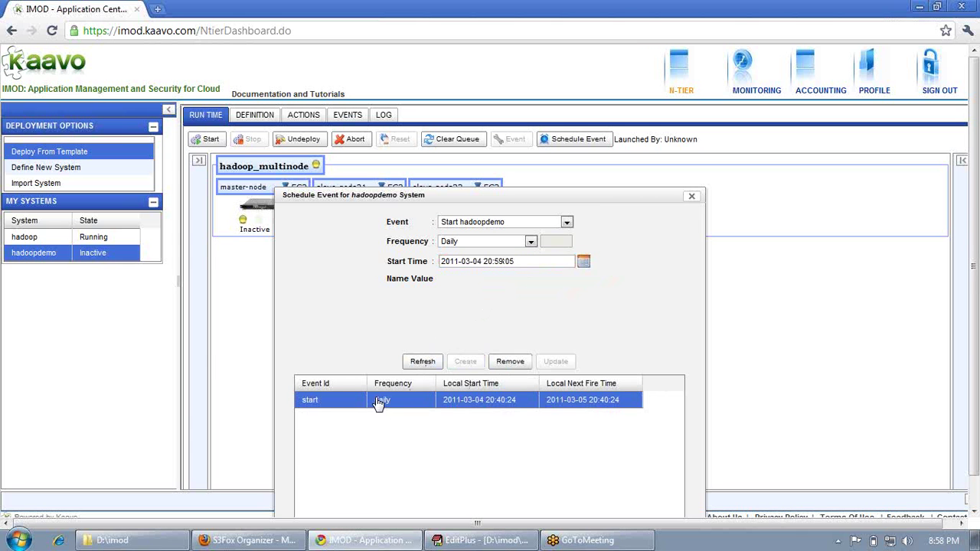
click(508, 361)
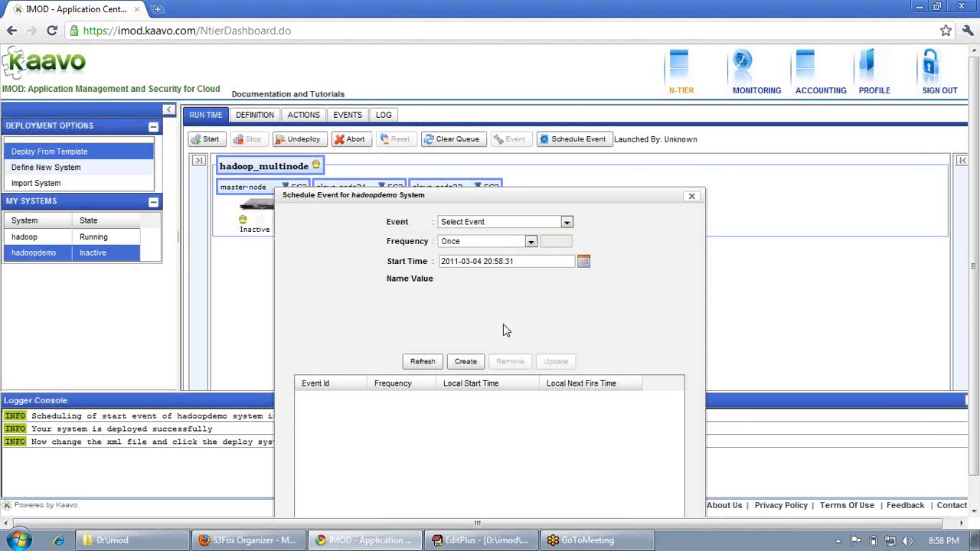
Step: Dismiss the missing-event warning, then choose Start hadoopdemo with Daily frequency
click(467, 362)
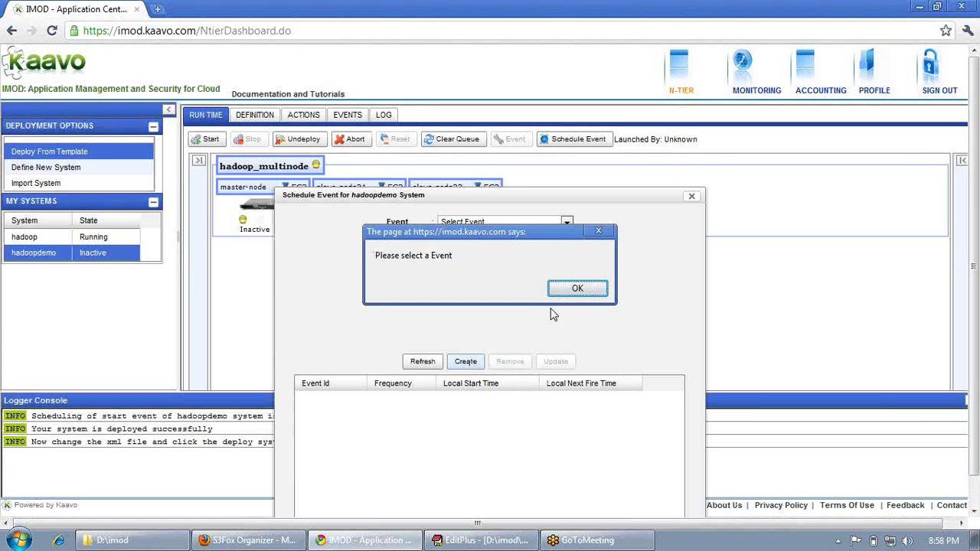
click(576, 290)
click(533, 222)
click(532, 243)
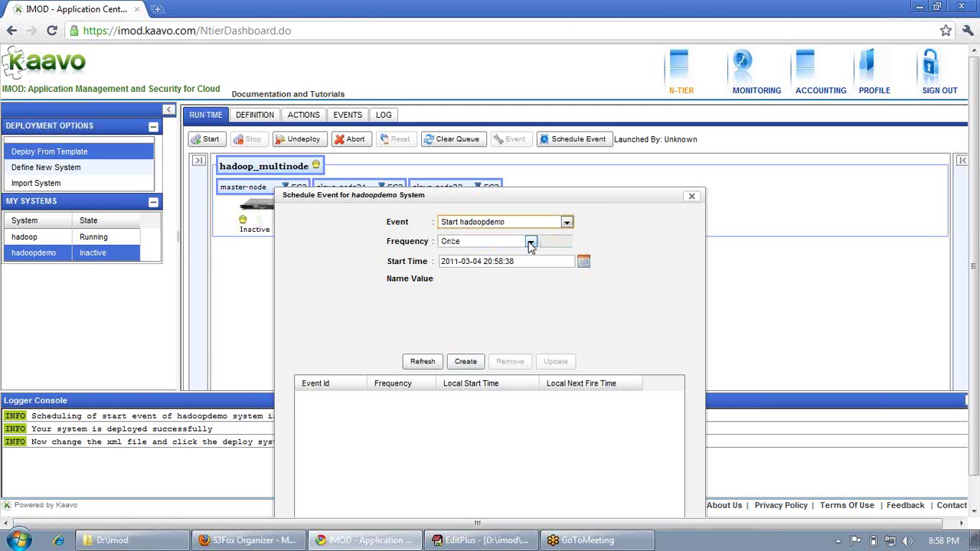
click(530, 242)
click(519, 263)
click(525, 260)
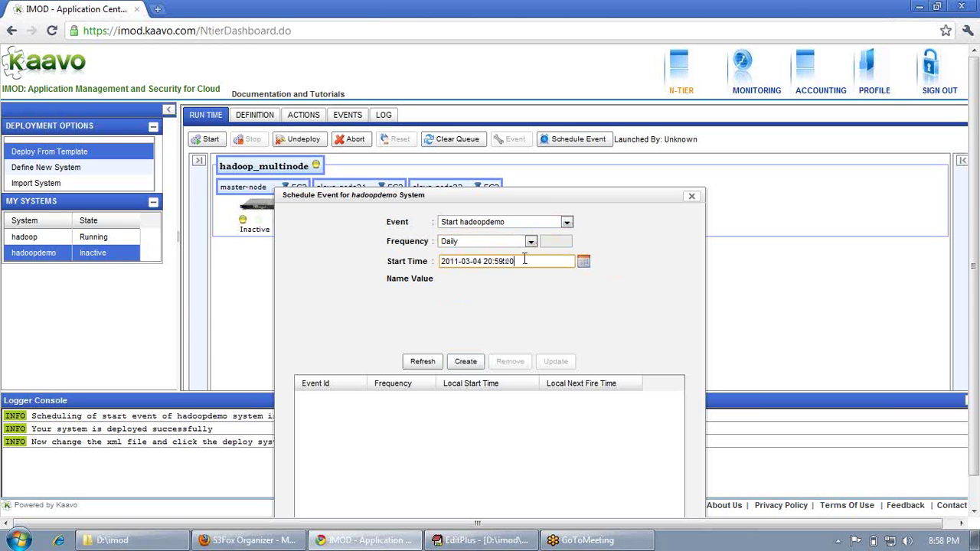
click(465, 362)
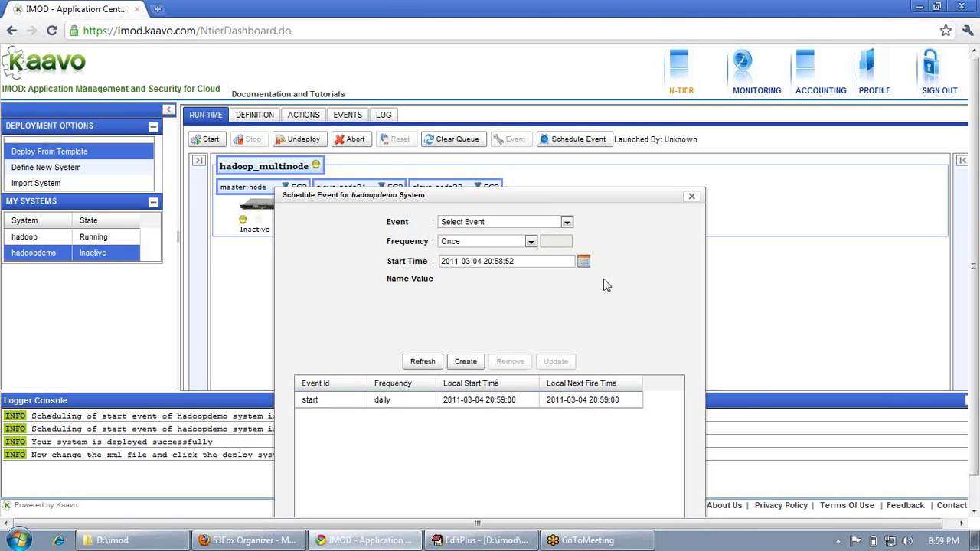
click(691, 199)
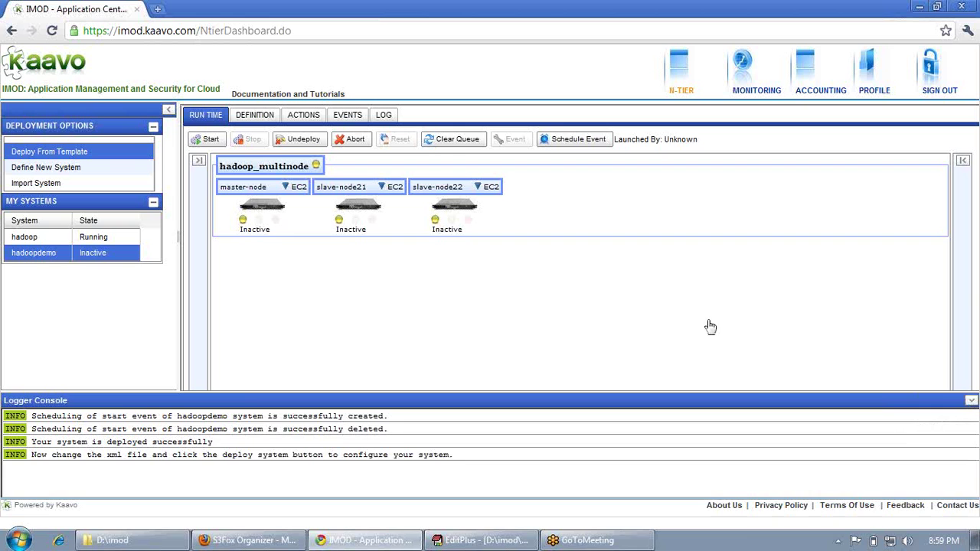
Step: Collapse the Logger Console and reload hadoopdemo to see its three nodes Pending
click(971, 400)
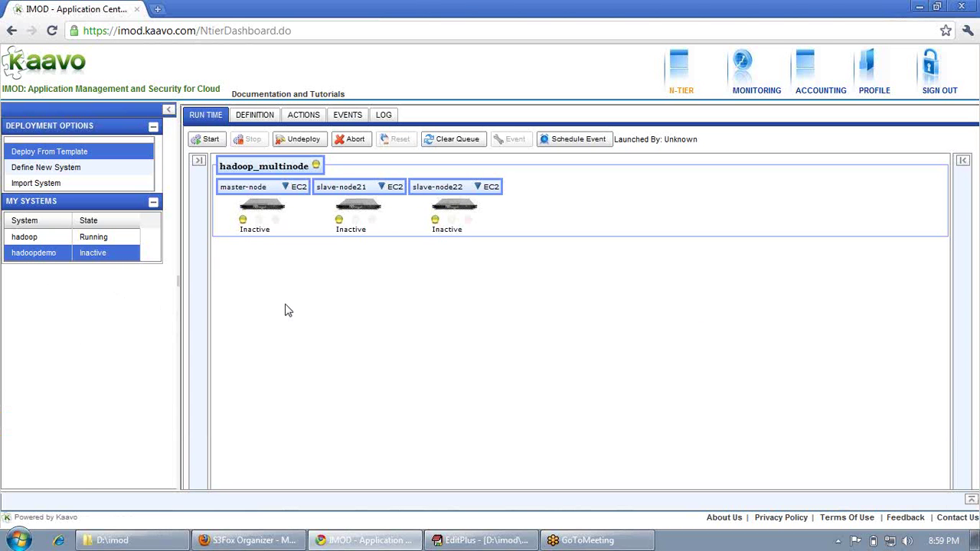
click(44, 254)
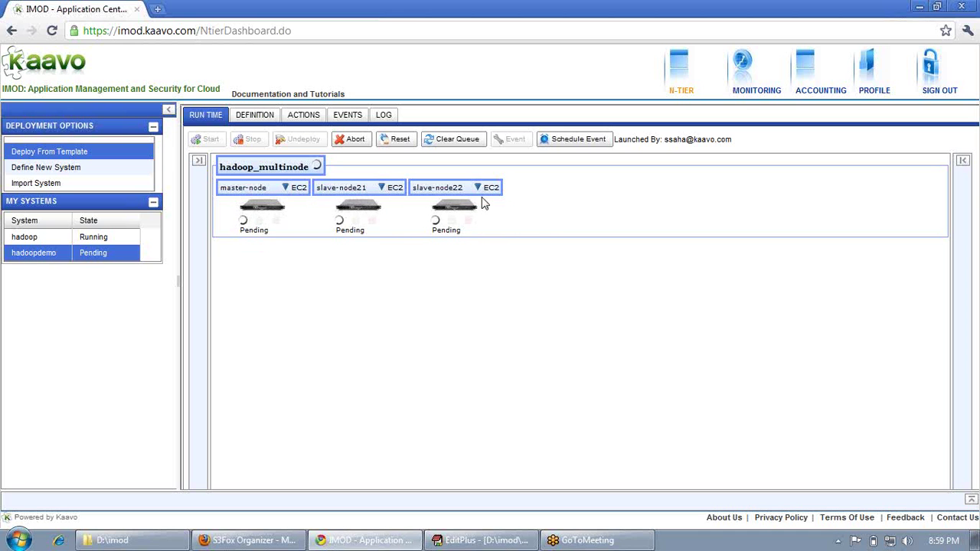
click(385, 114)
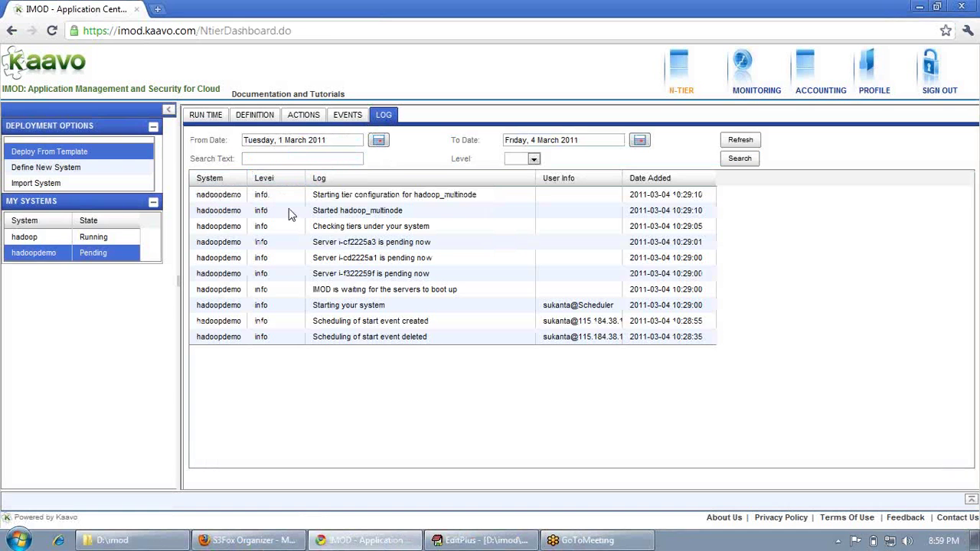
drag(527, 177, 778, 197)
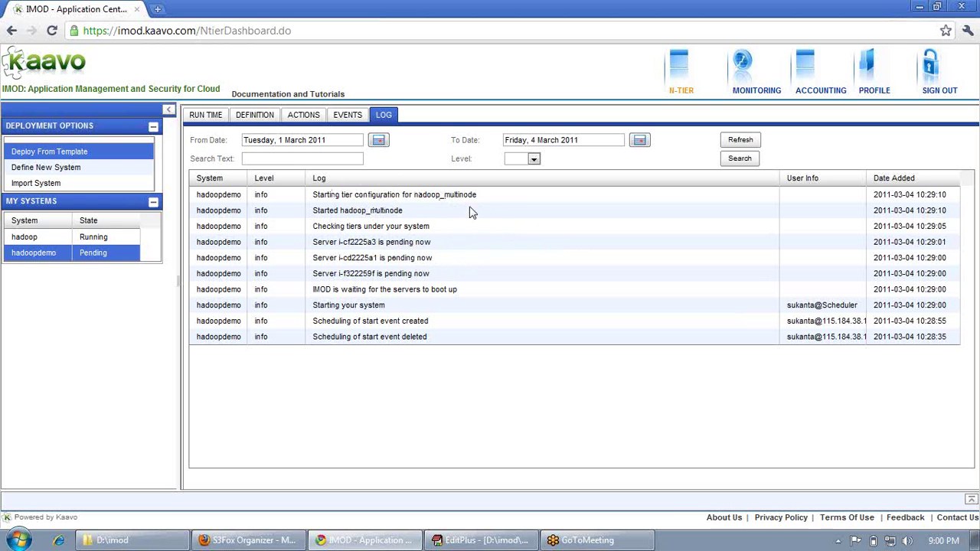
double_click(305, 180)
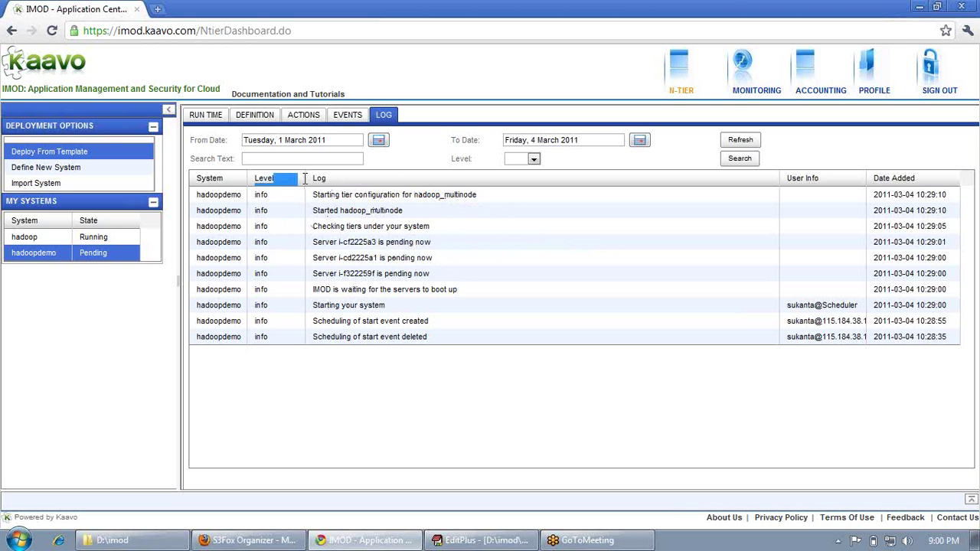
click(494, 401)
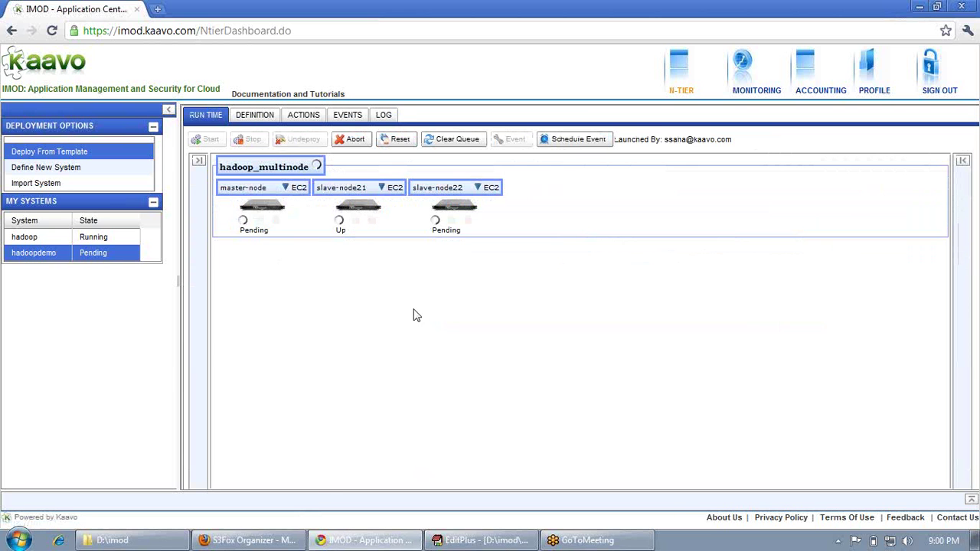
Step: Launch an SSH console to the hadoop system's master-node and close the Downloads window
click(86, 238)
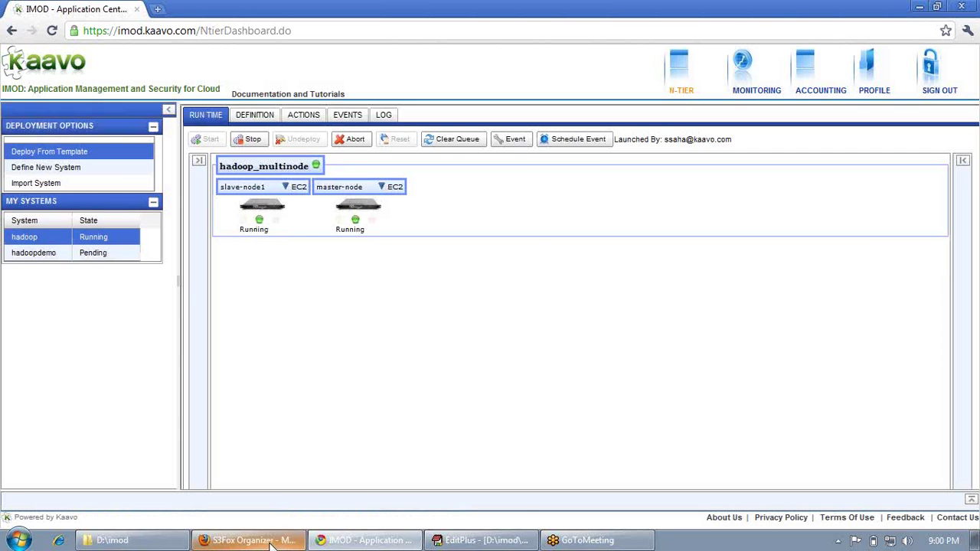
click(272, 545)
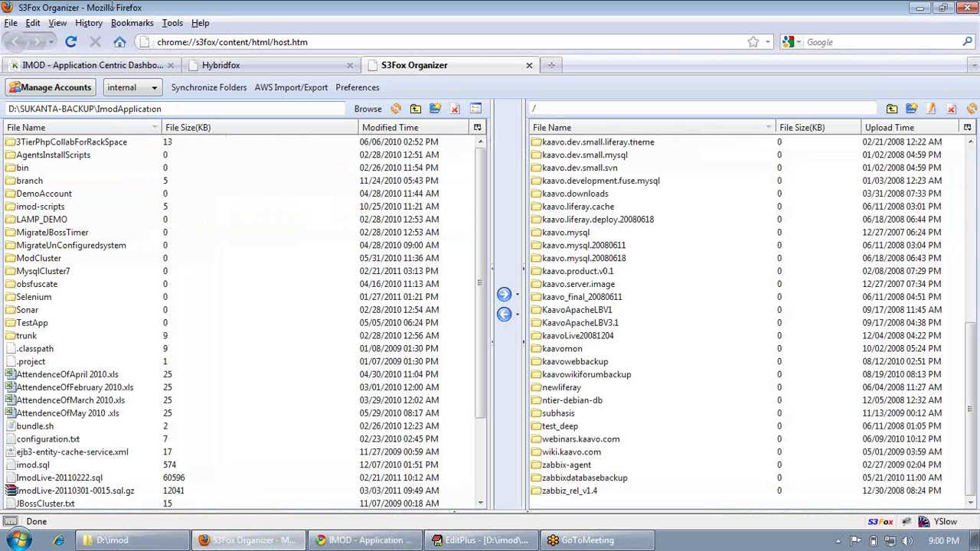
click(95, 66)
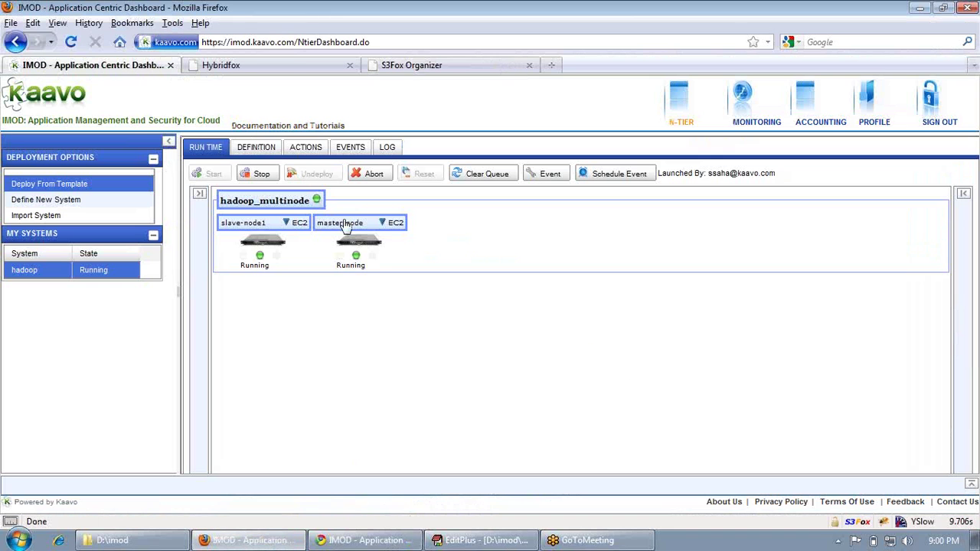
click(385, 224)
click(397, 274)
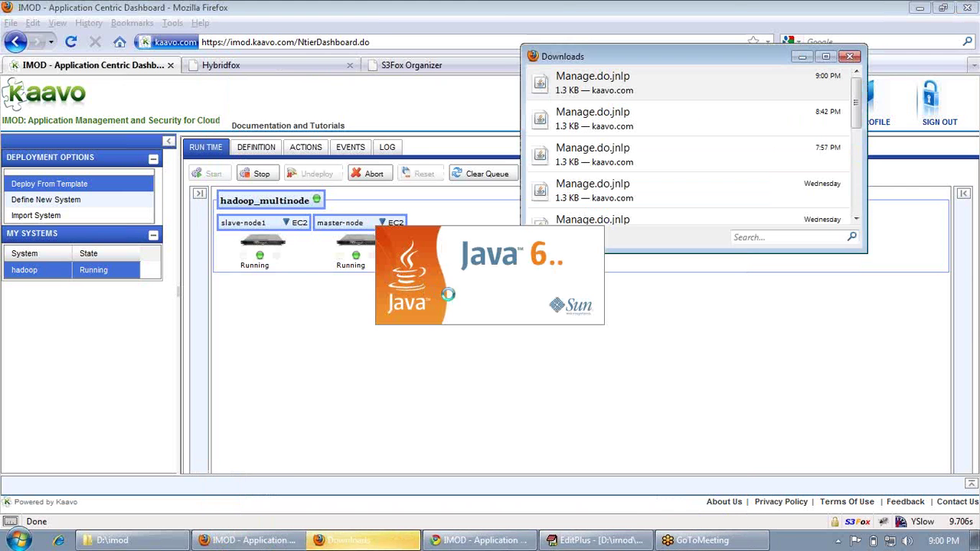
click(850, 59)
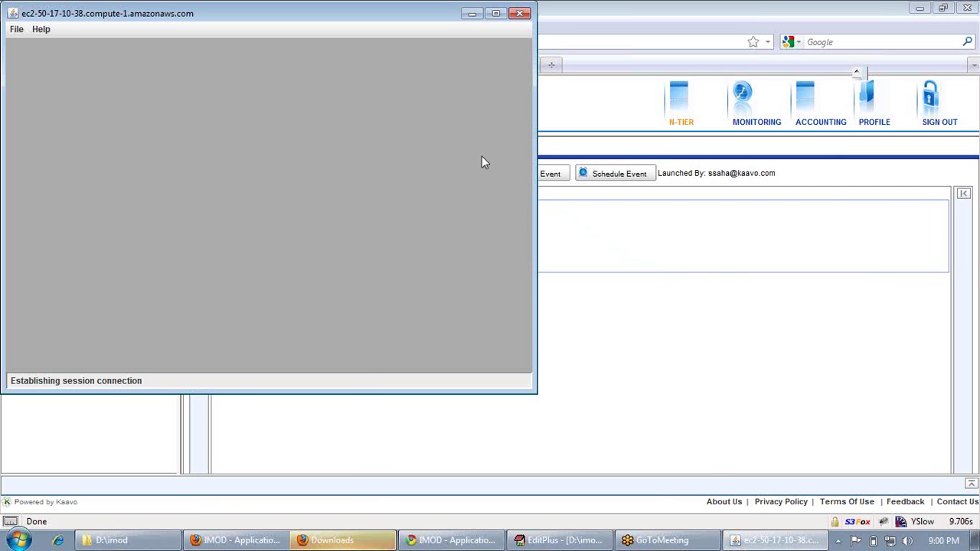
Step: Maximize the SSH console, open a shell session, and run df and ps ax
click(499, 16)
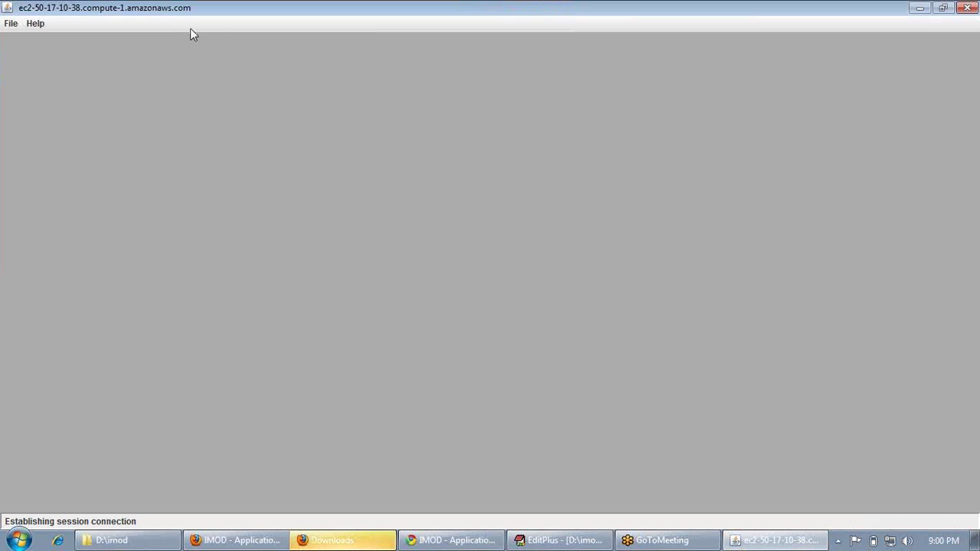
click(11, 26)
click(17, 40)
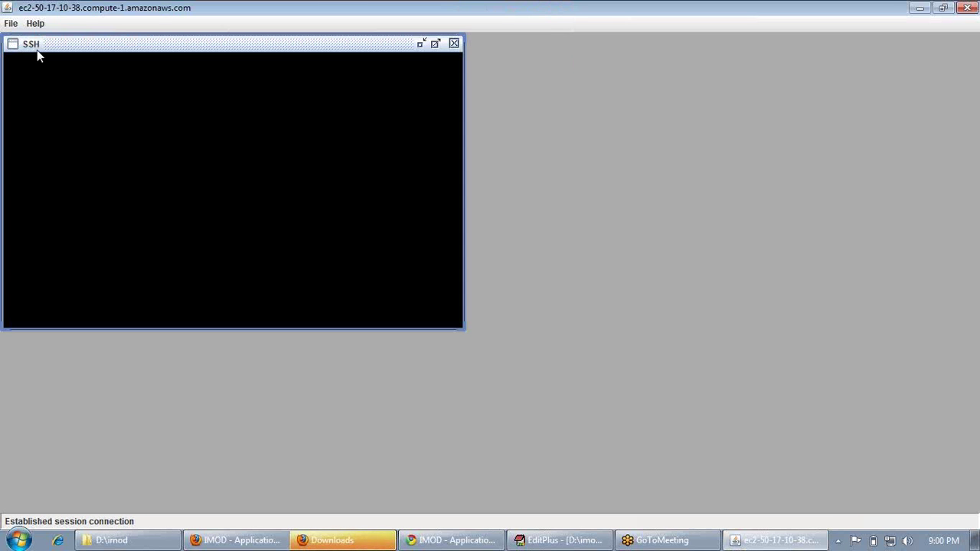
click(434, 43)
text(df)
key(Return)
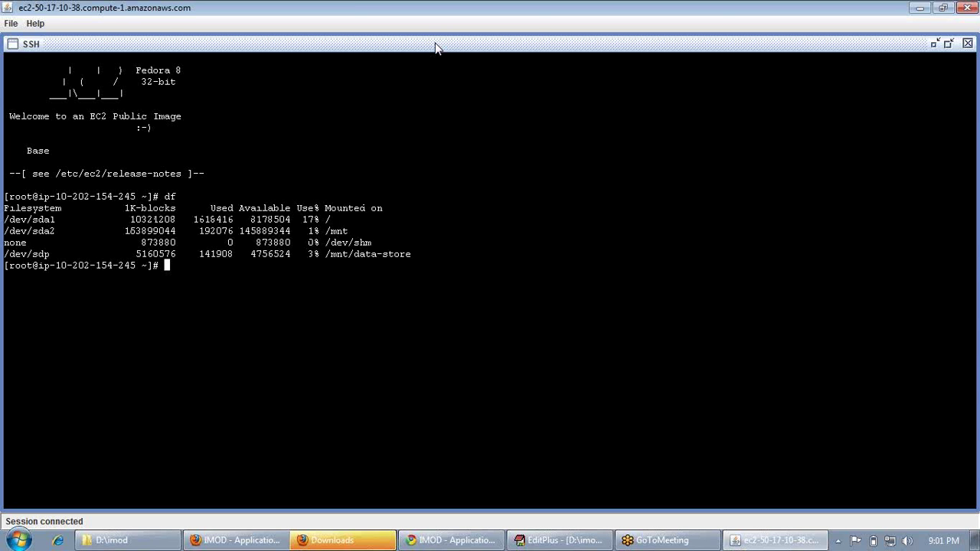
text(ps ax)
key(Return)
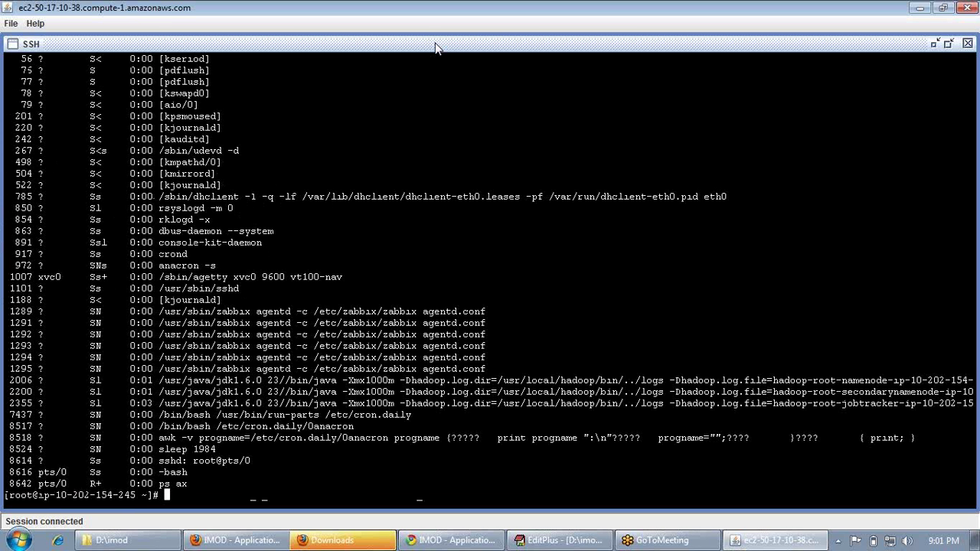
text(/usr/local/)
text(hadoop/bin/hadoop dfs -ls)
key(Return)
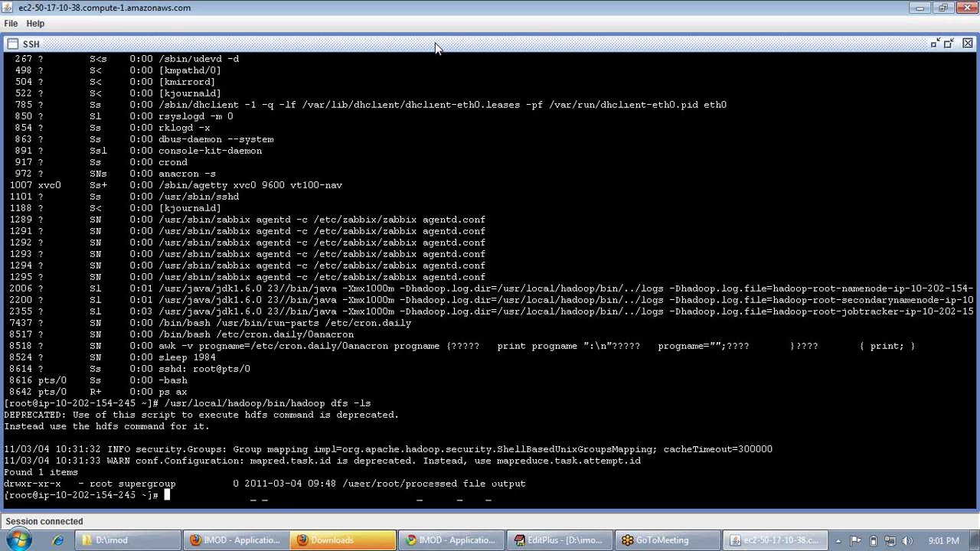
key(Up)
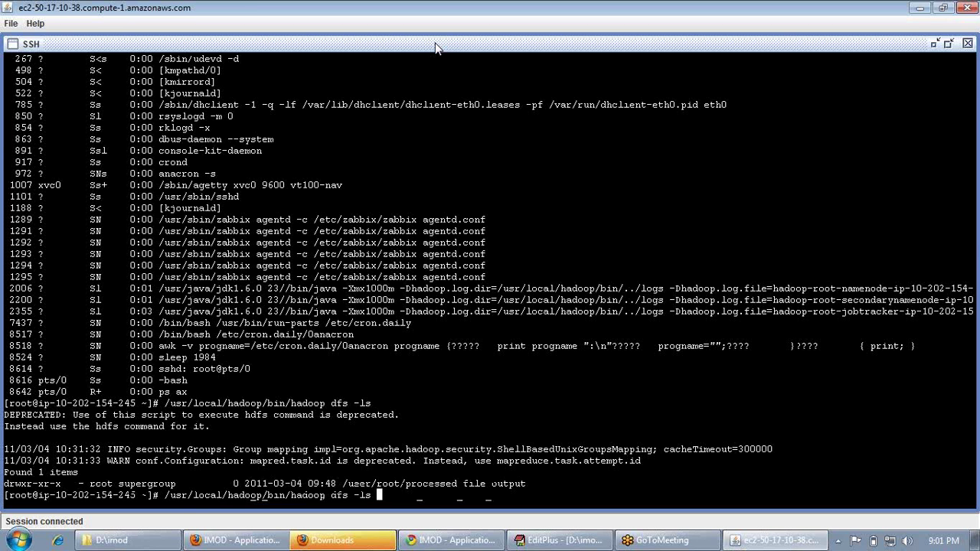
text(processed file_output)
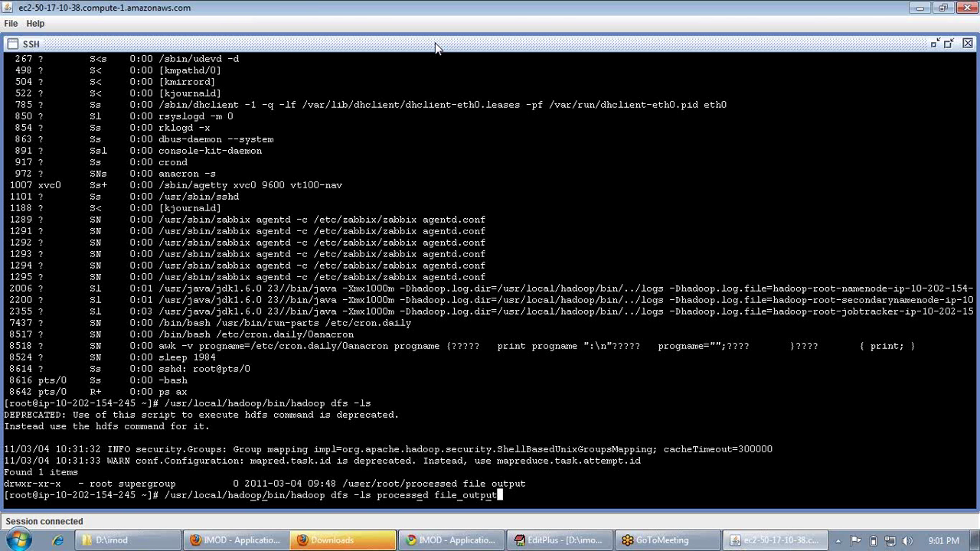
key(Return)
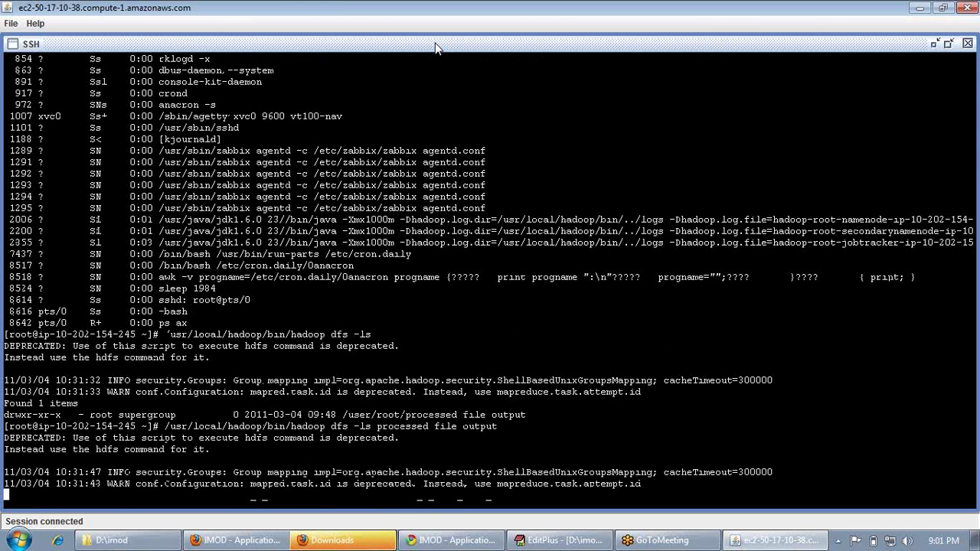
key(Up)
text(/)
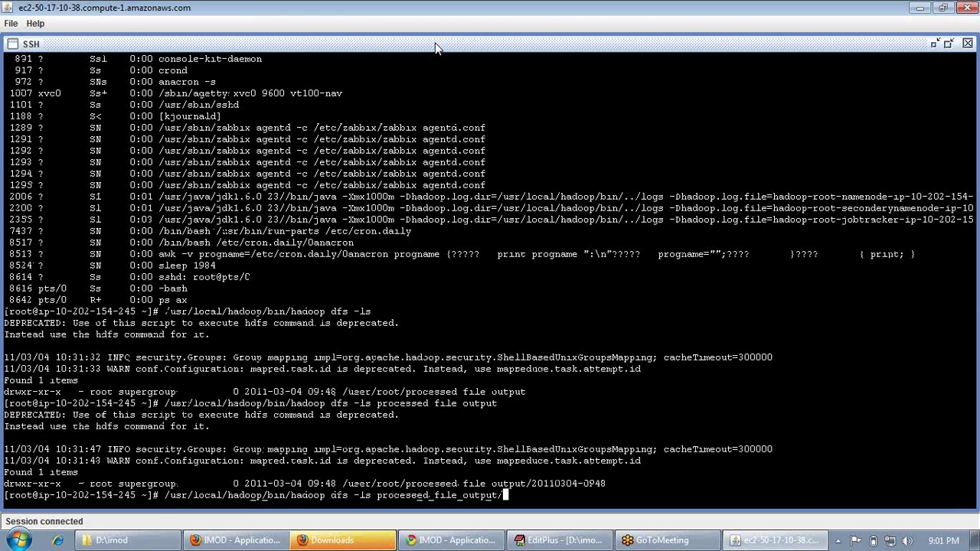
text(20110304-0948)
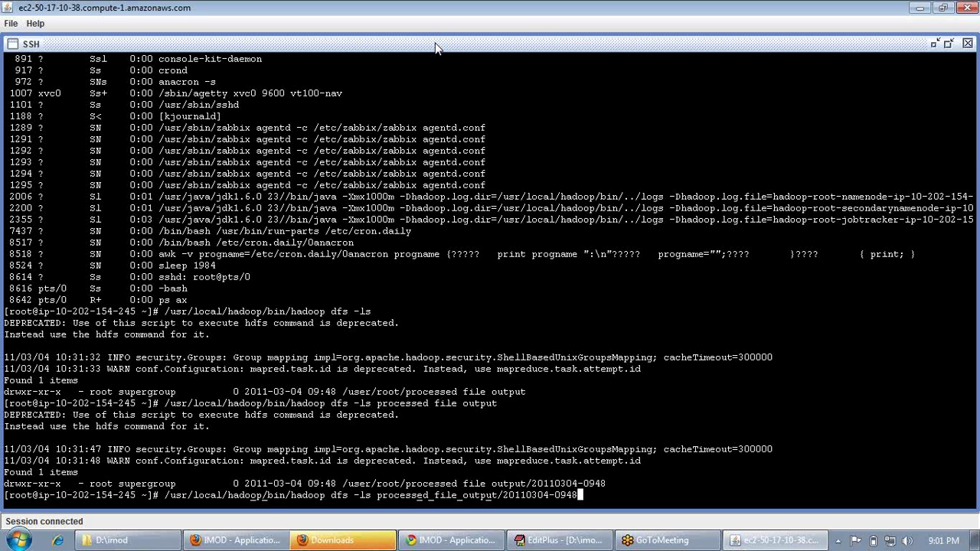
key(Return)
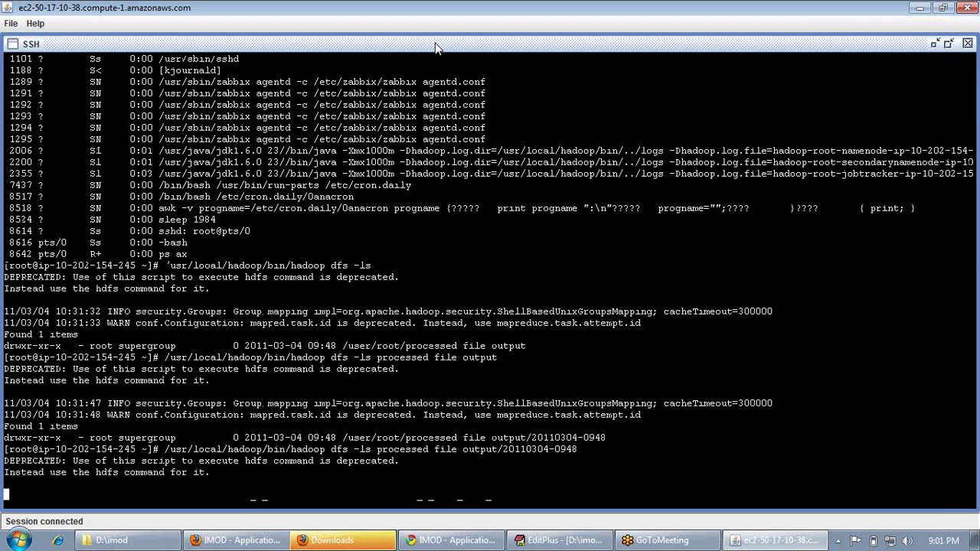
key(Up)
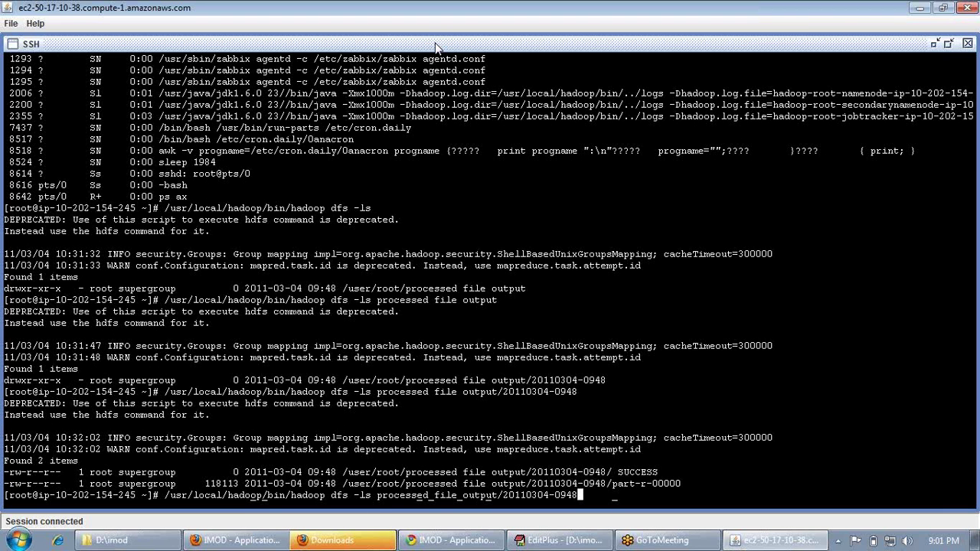